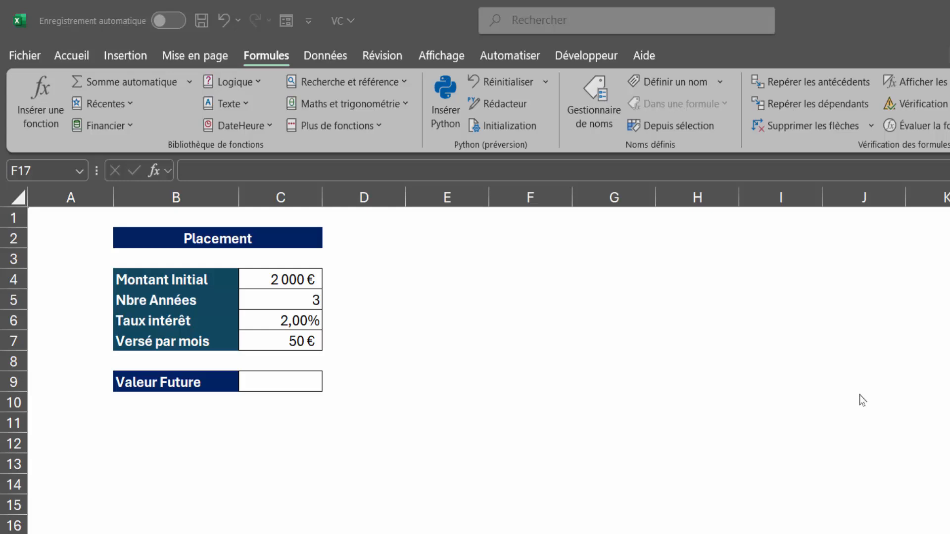
left_click(364, 446)
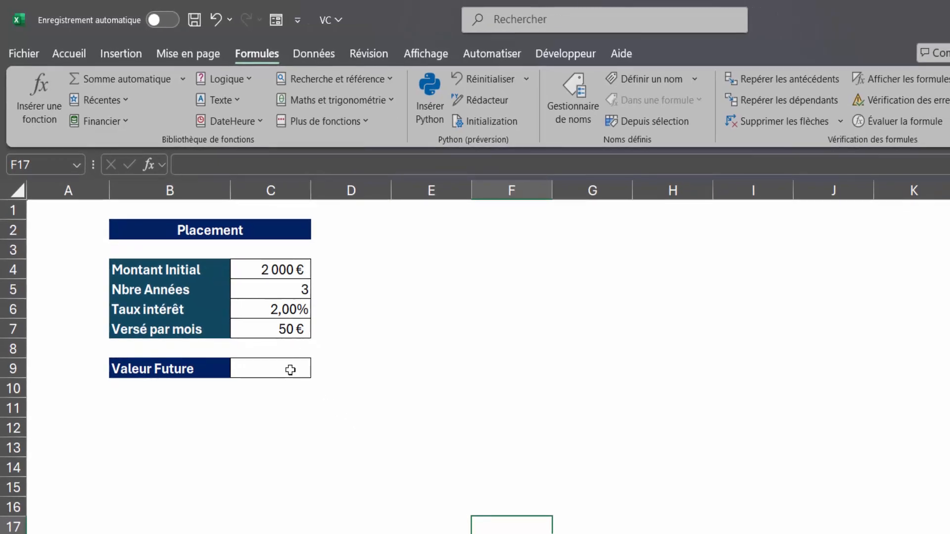
left_click(291, 370)
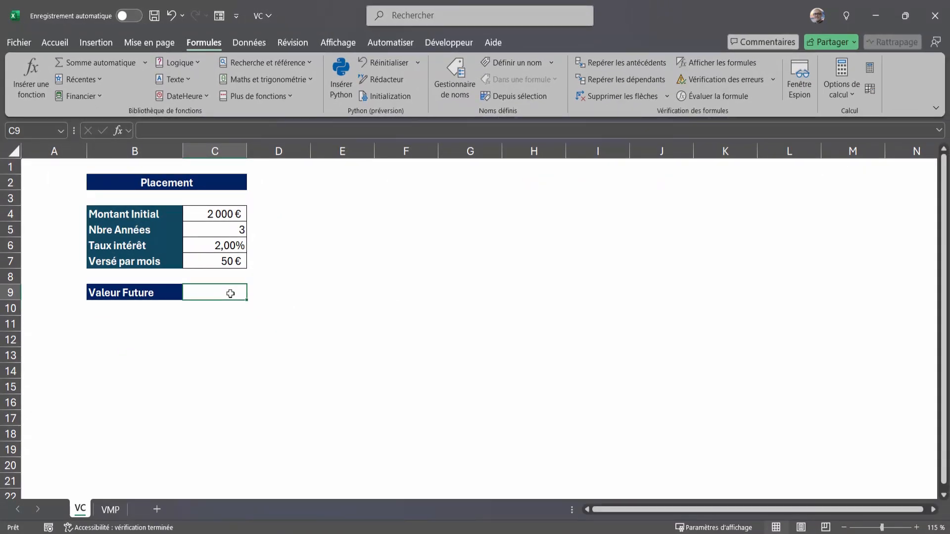
left_click(225, 215)
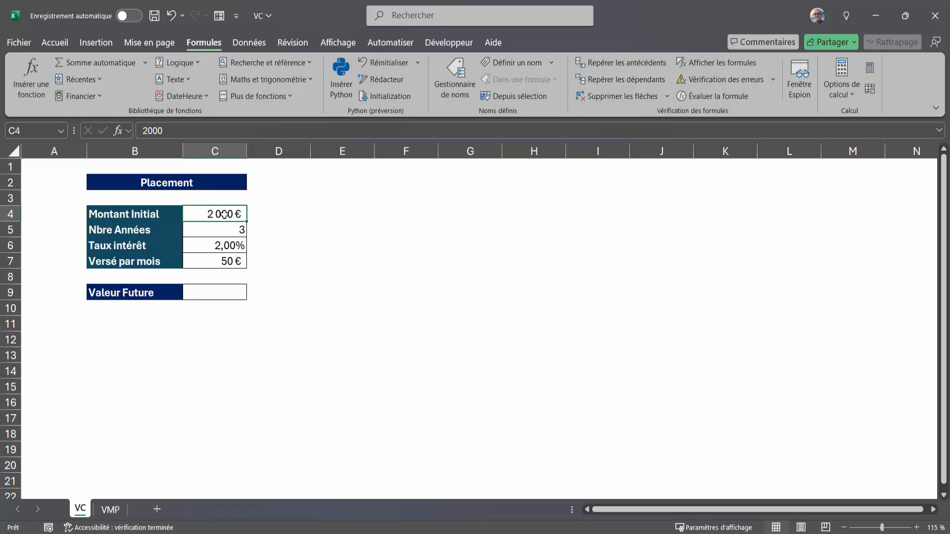
left_click(217, 231)
left_click(218, 246)
left_click(218, 259)
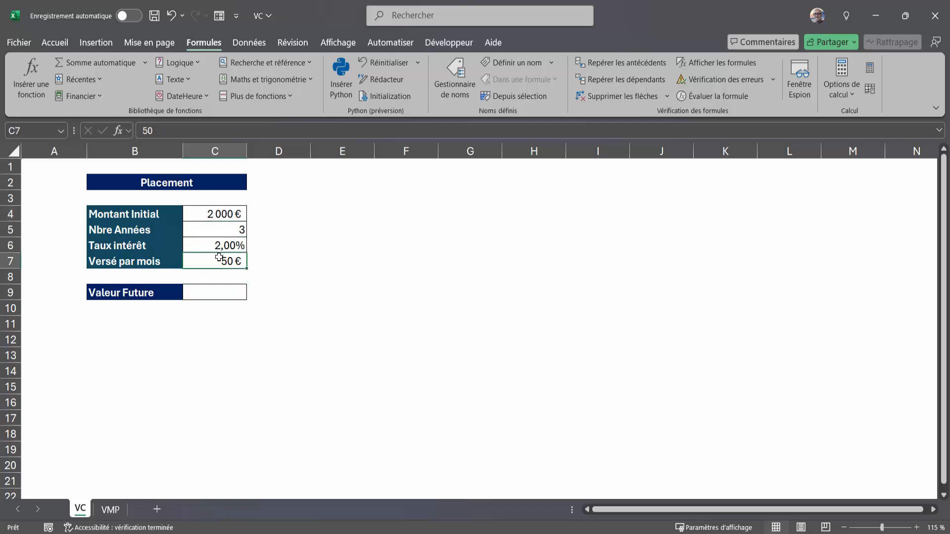
Step: Name the initial amount cell C4 MontantInitial
left_click(217, 215)
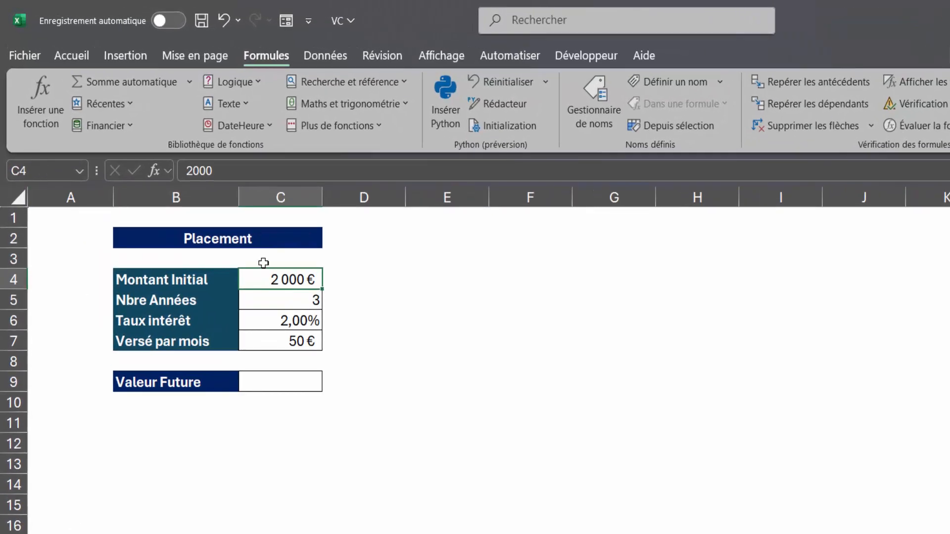
left_click(50, 170)
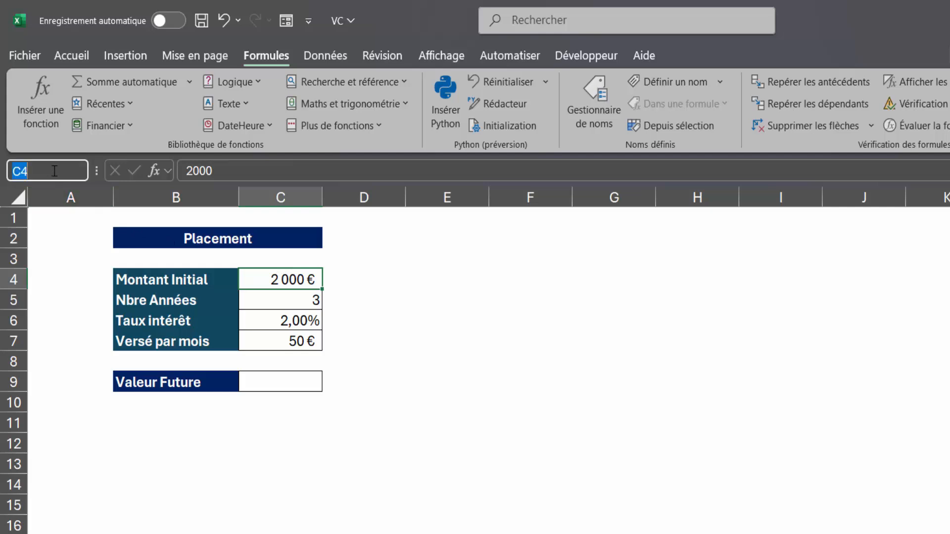
type("MON")
key("BackSpace")
key("BackSpace")
type("ontantIn")
type("itial")
key("Return")
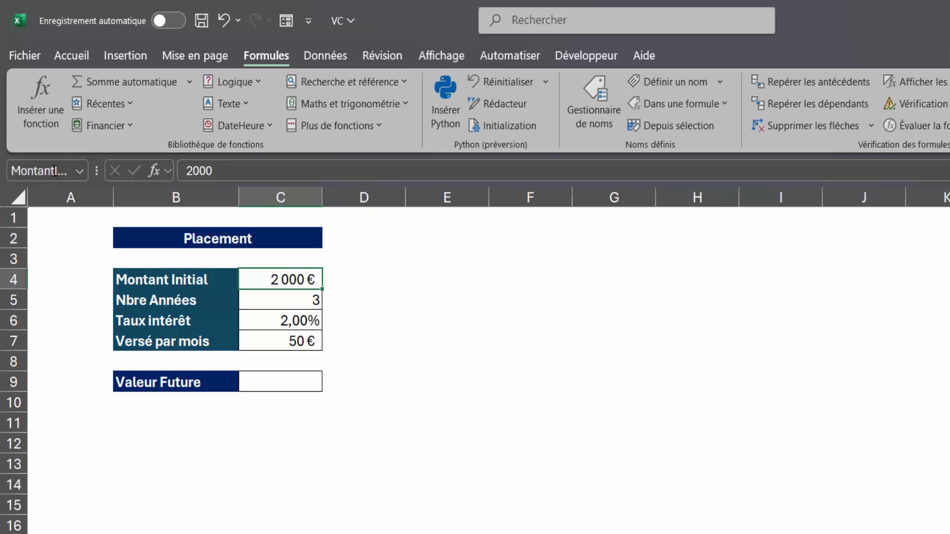
Step: Name the number-of-years cell C5 Annee
left_click(288, 302)
left_click(40, 174)
type("Annee")
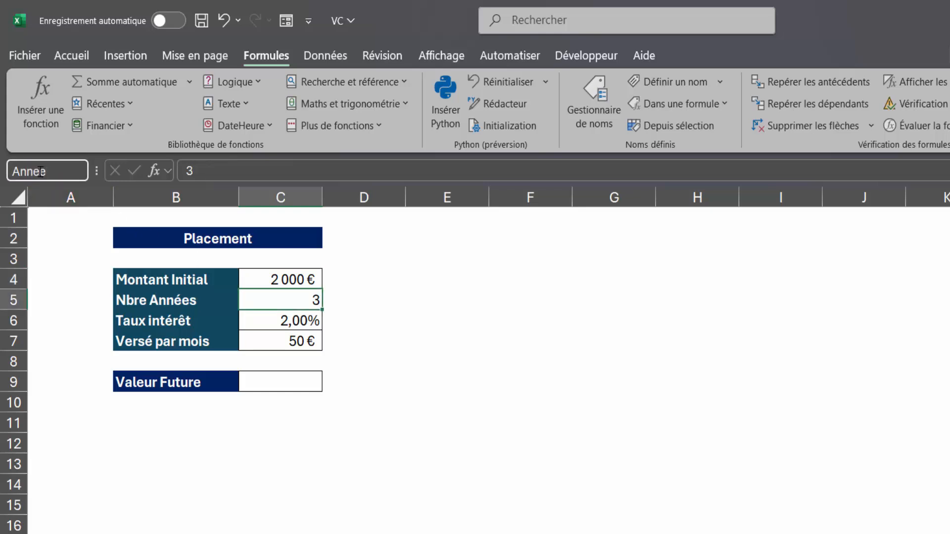
key("Return")
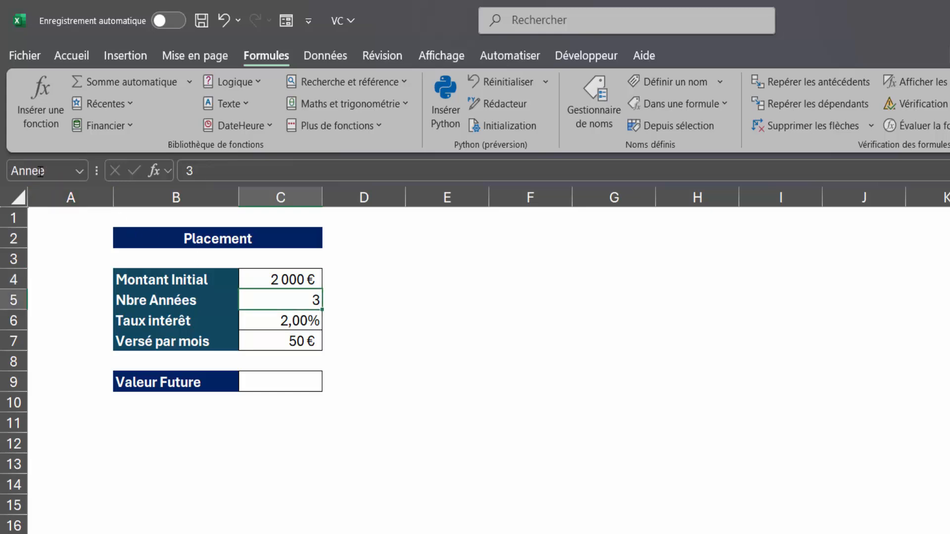
Step: Name the interest rate cell C6 TauxIntéret
left_click(286, 321)
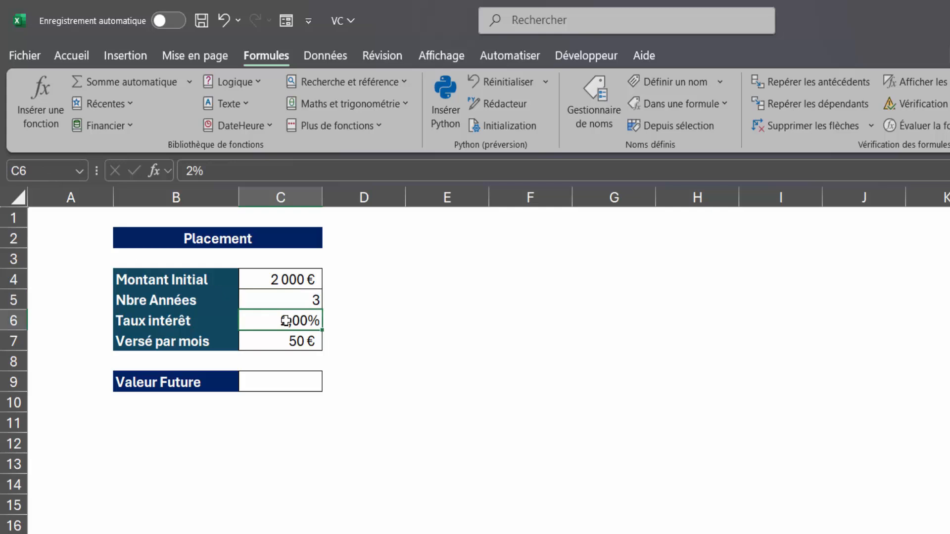
left_click(56, 169)
type("TauxIntéret")
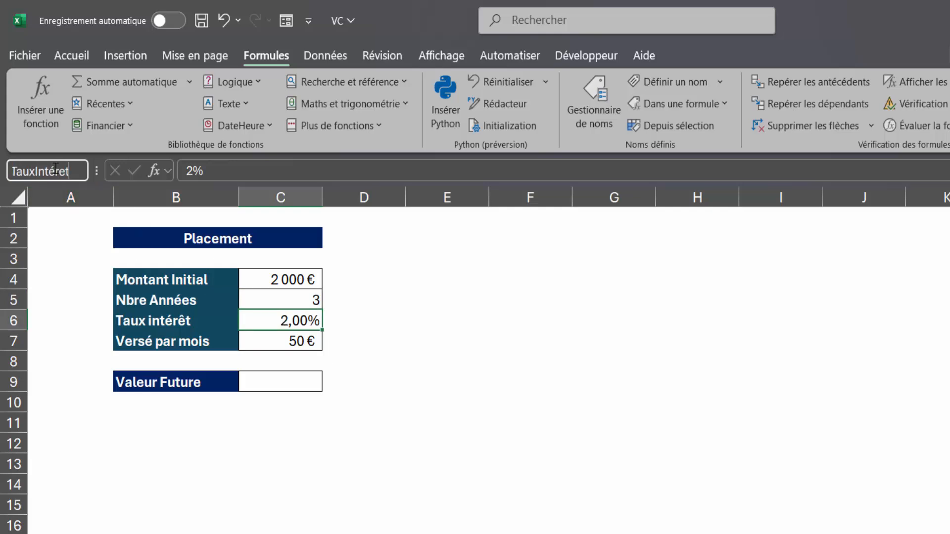
key("Return")
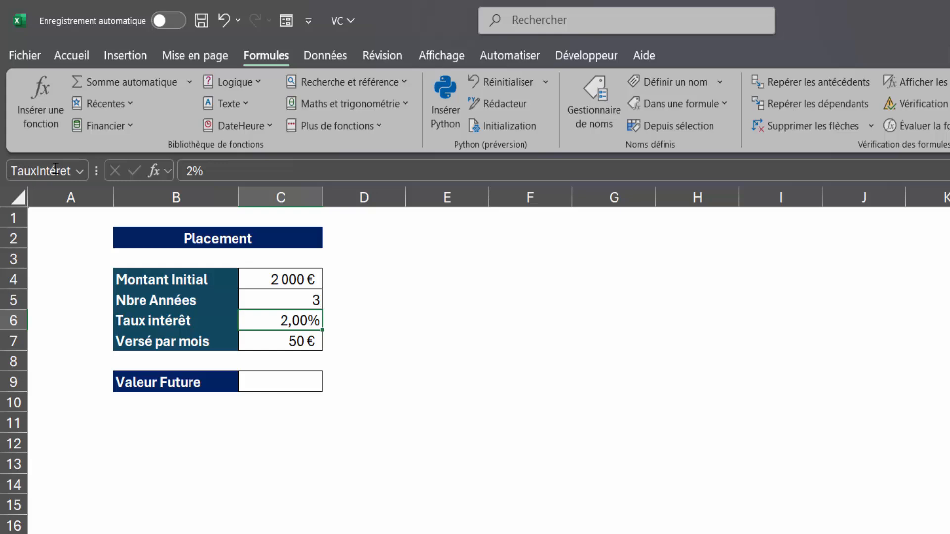
Step: Name the monthly payment cell C7 VerséMois
left_click(300, 341)
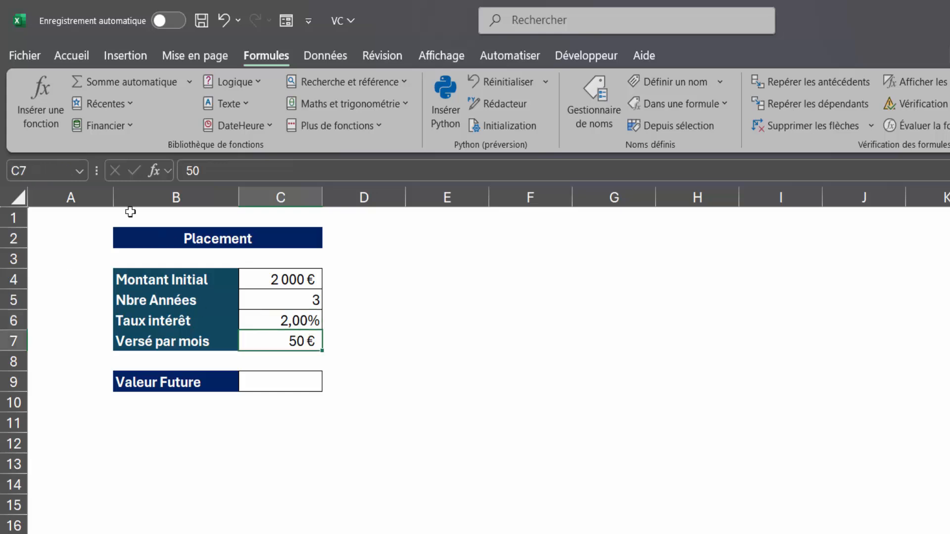
left_click(63, 168)
type("Versé")
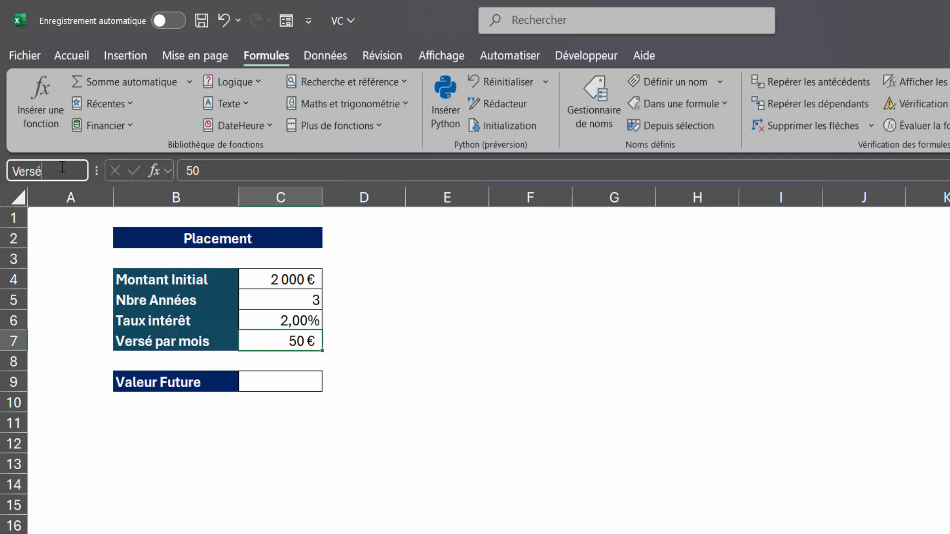
type("P")
key("BackSpace")
type("Mois")
key("Return")
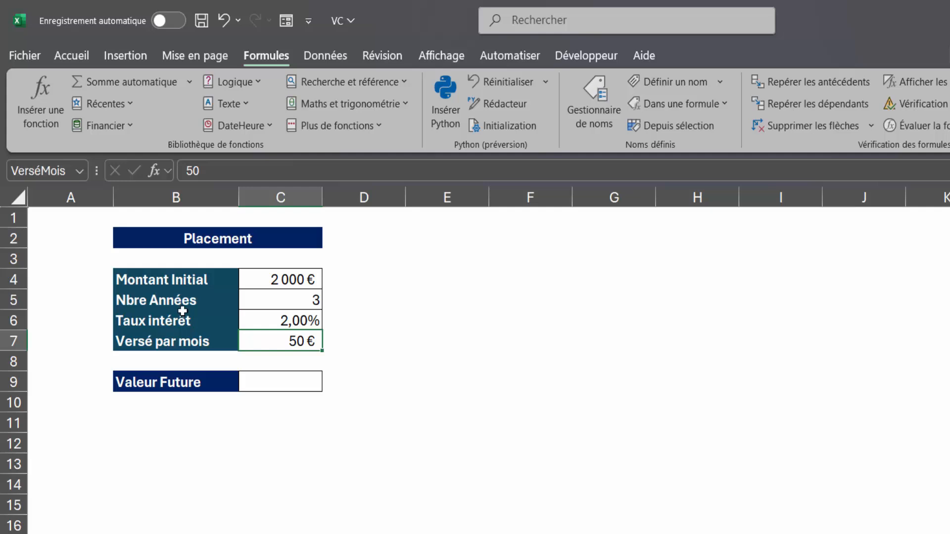
Step: Name the empty result cell C9 beside Valeur Future ValeurFuture
left_click(290, 386)
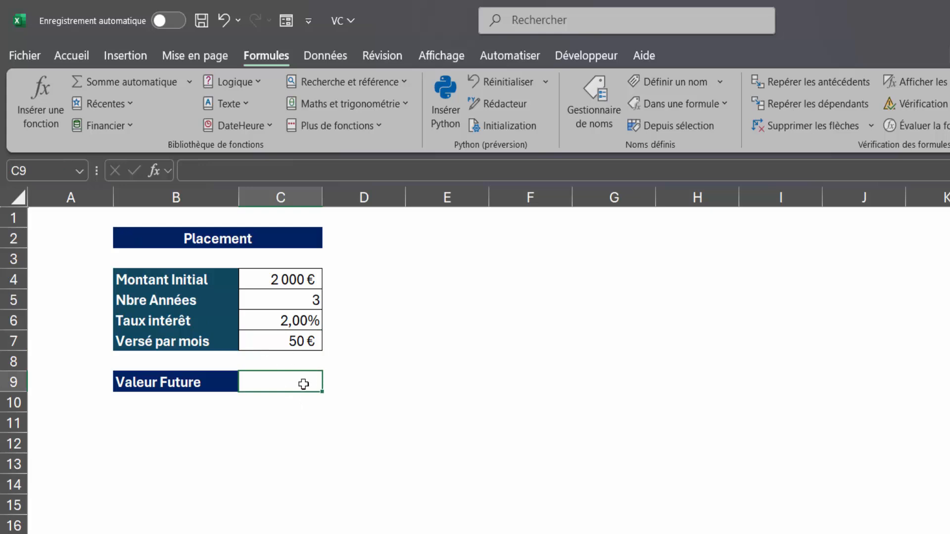
left_click(61, 174)
type("Valeur")
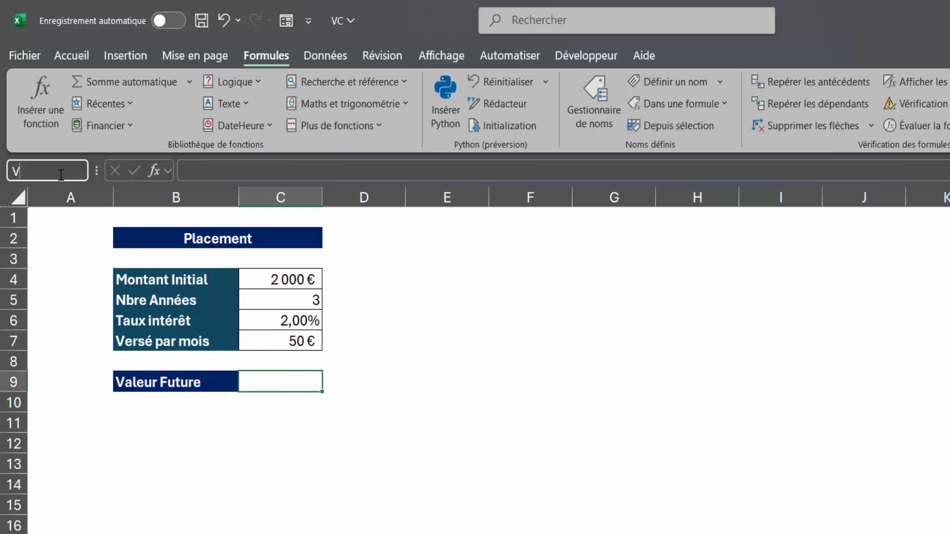
type("Future")
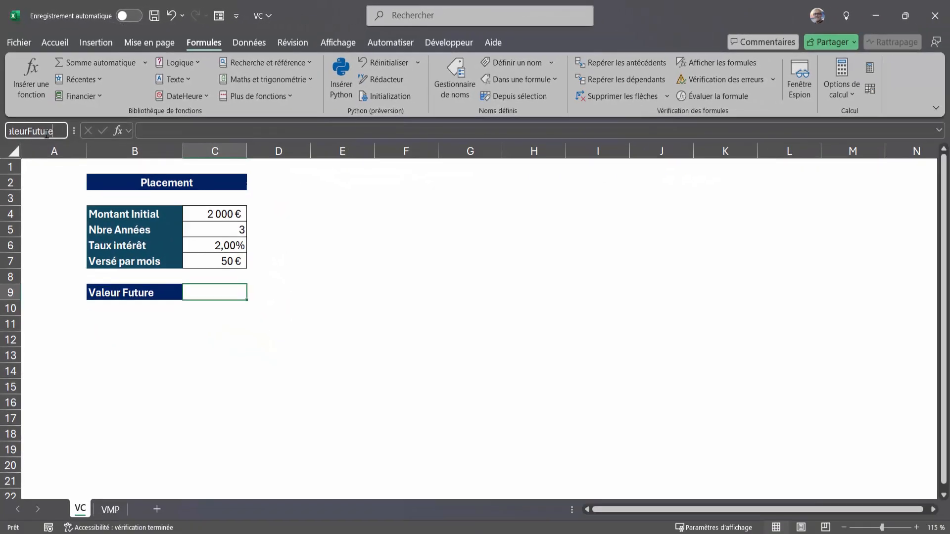
key("Return")
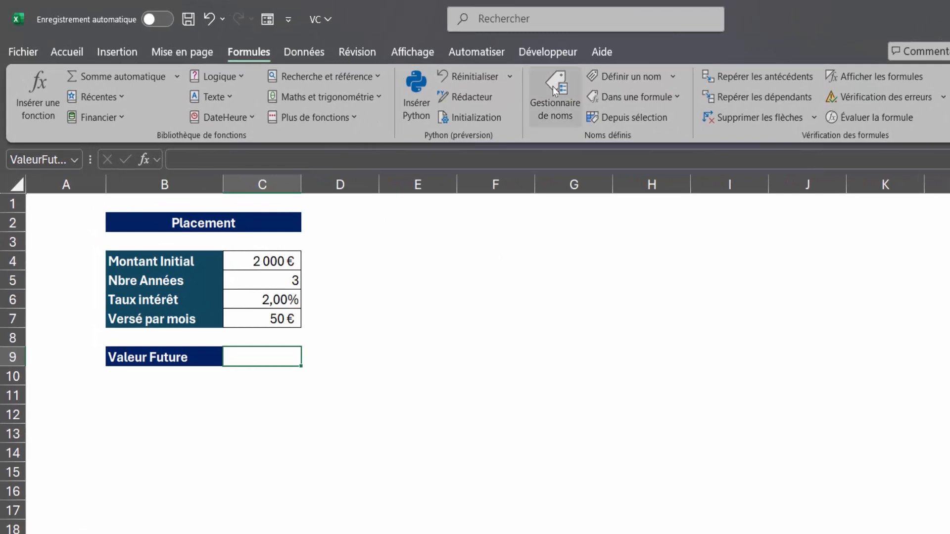
Step: Review the workbook's defined names and the cells they refer to in the name manager
left_click(554, 86)
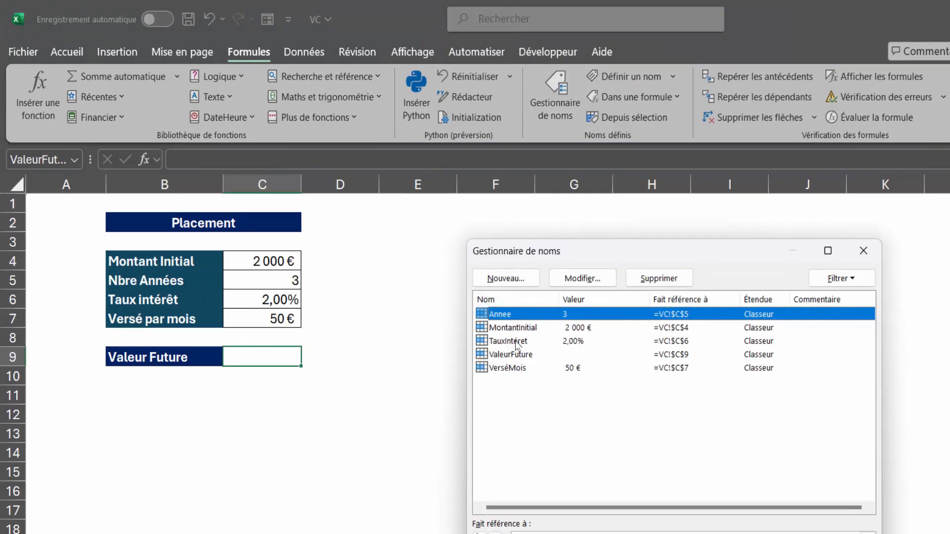
left_click_drag(615, 251, 596, 248)
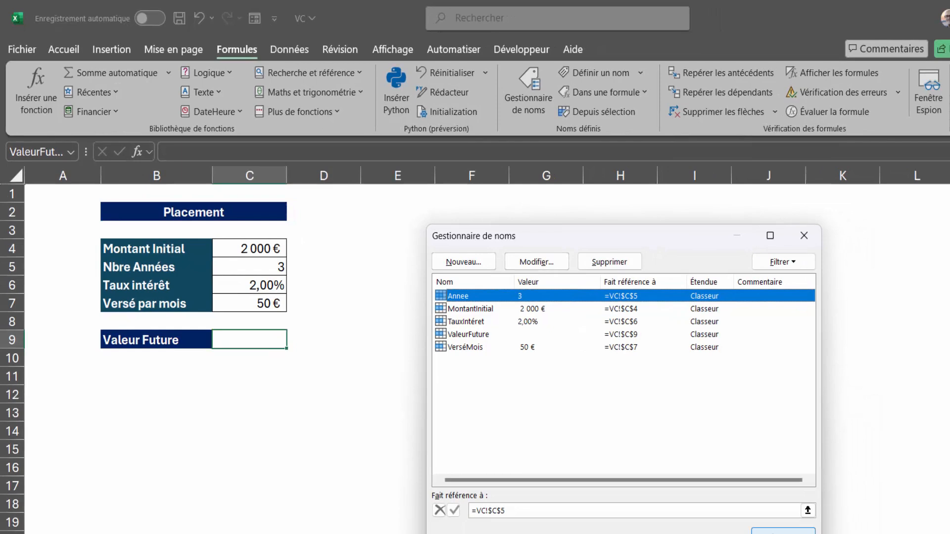
key("Escape")
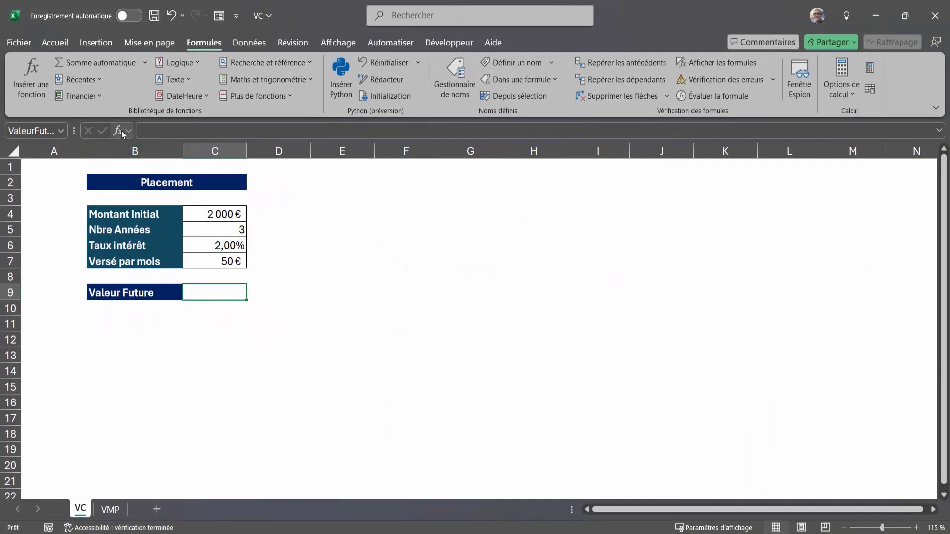
Step: Search for the VC function and insert it into the Valeur Future cell C9
left_click(121, 130)
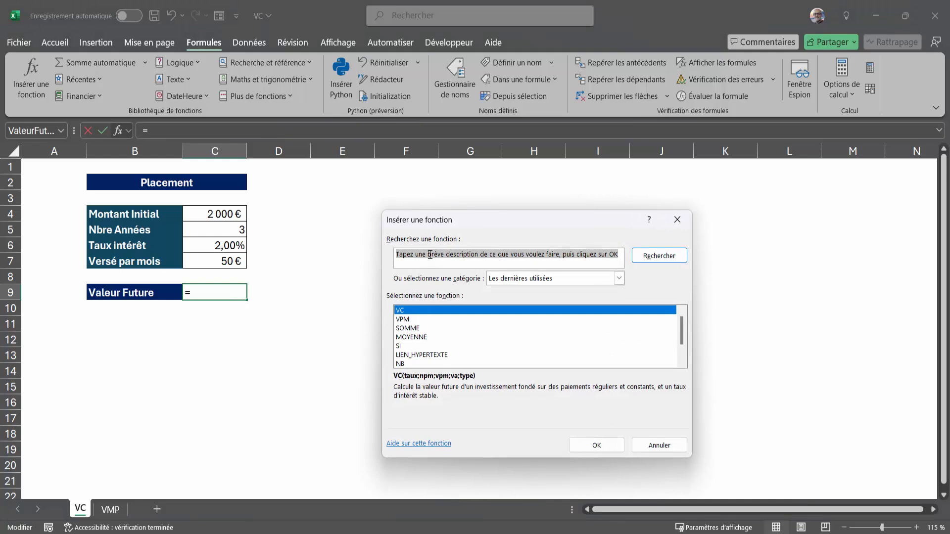
type("VC")
key("Return")
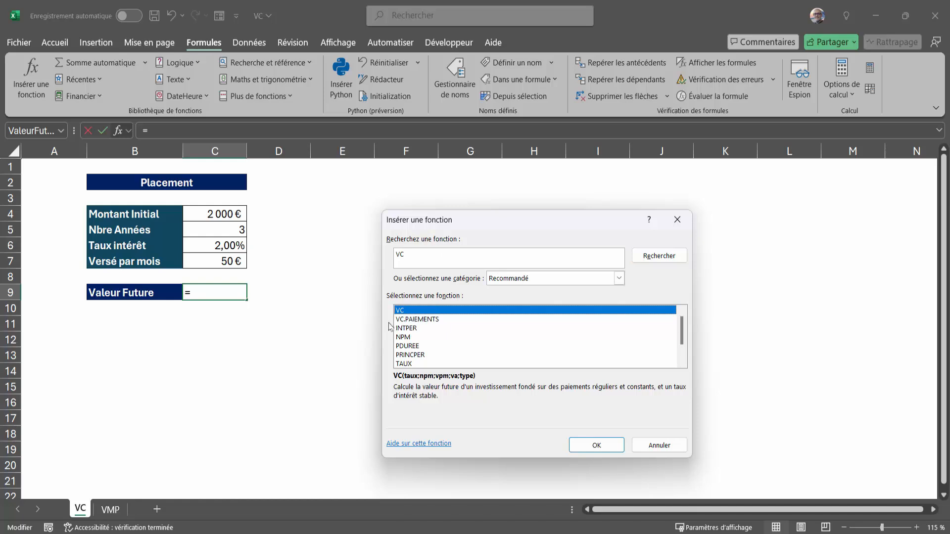
left_click(591, 450)
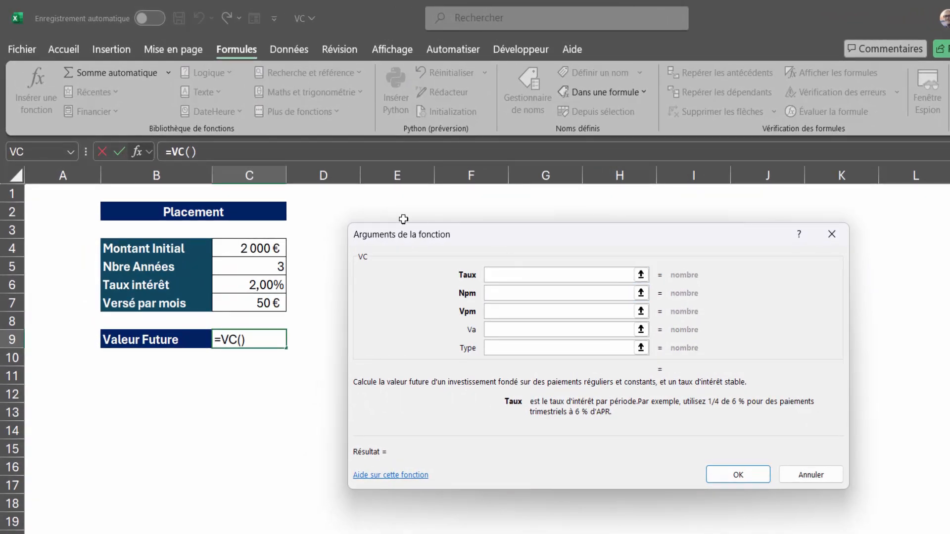
Step: Set the VC function's Taux argument to TauxIntéret/12 and its Npm argument to Annee*12
left_click(255, 282)
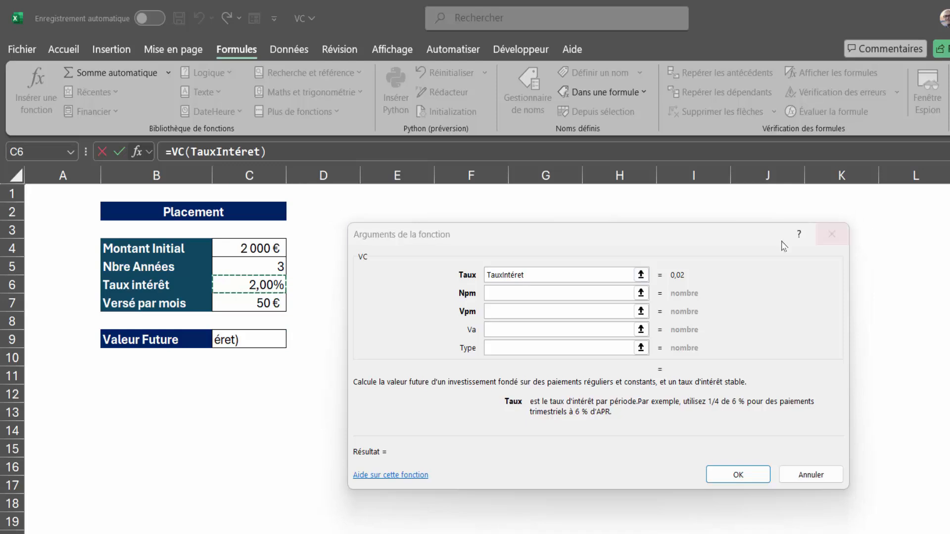
left_click(544, 279)
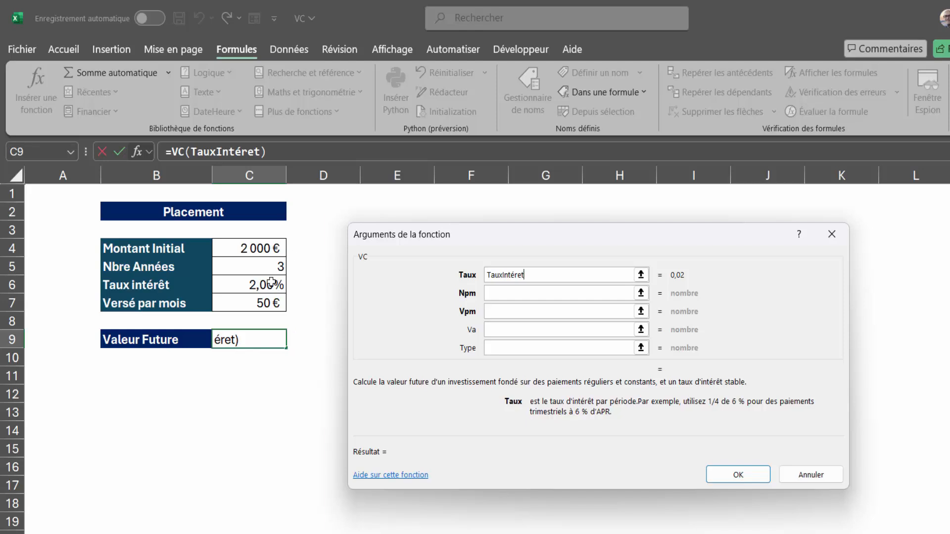
type("/12")
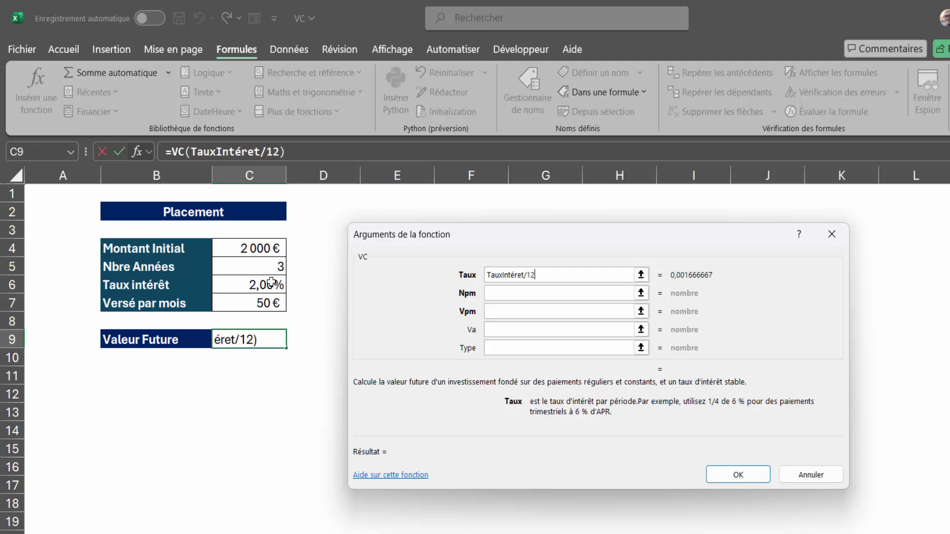
left_click(518, 289)
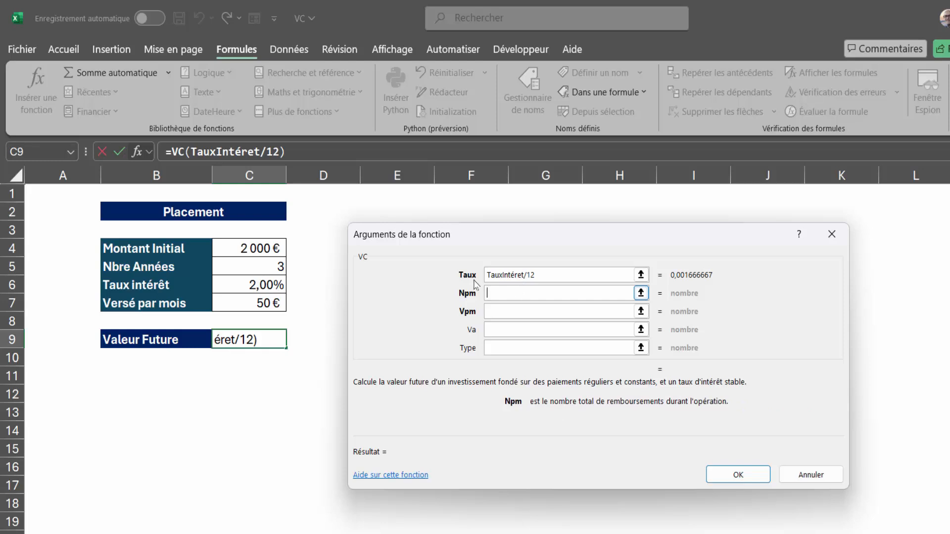
left_click(269, 266)
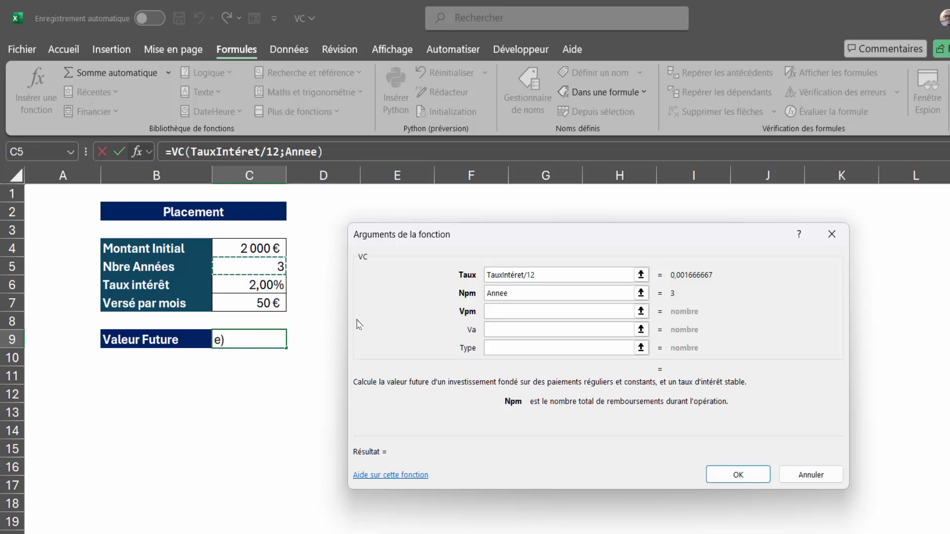
type("*12")
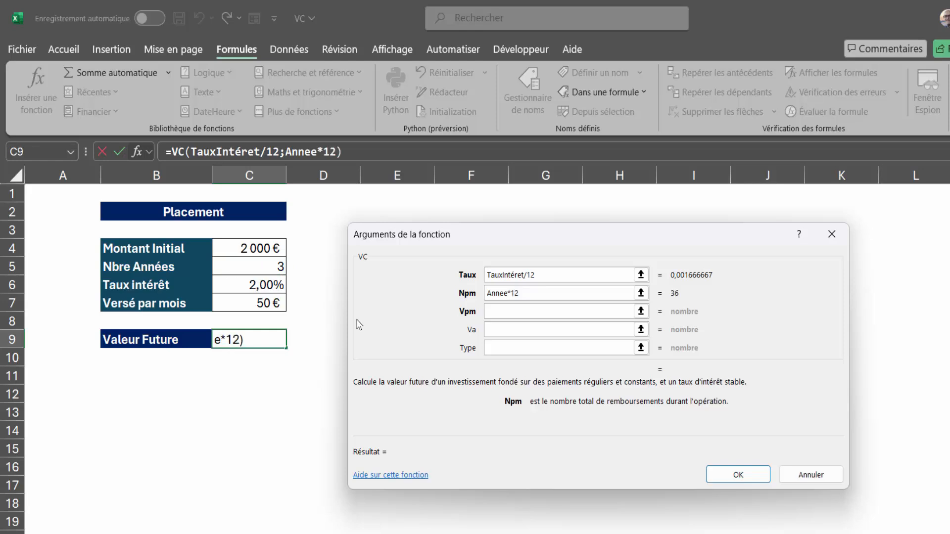
Step: Complete the VC function with Vpm set to -VerséMois and Va to -MontantInitial, leaving Type empty, and validate the formula
left_click(503, 311)
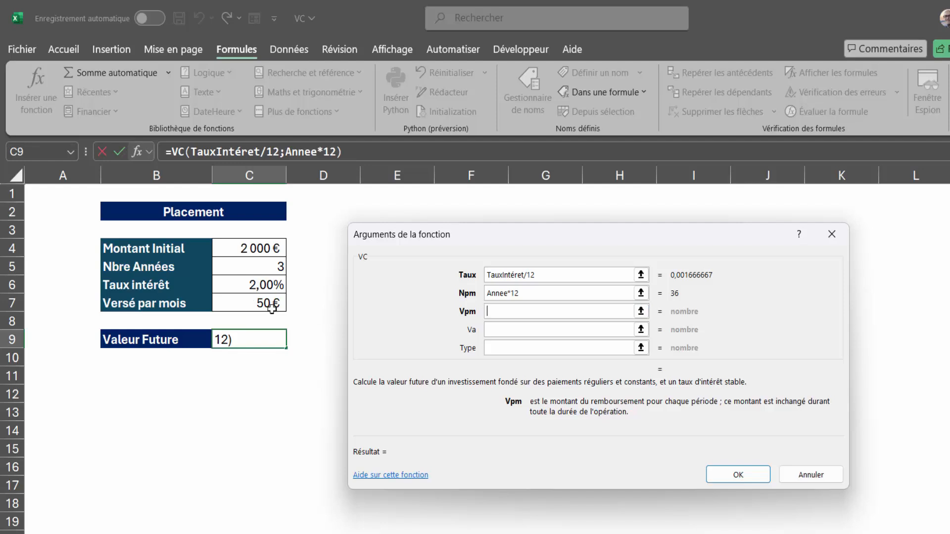
type("-")
left_click(271, 308)
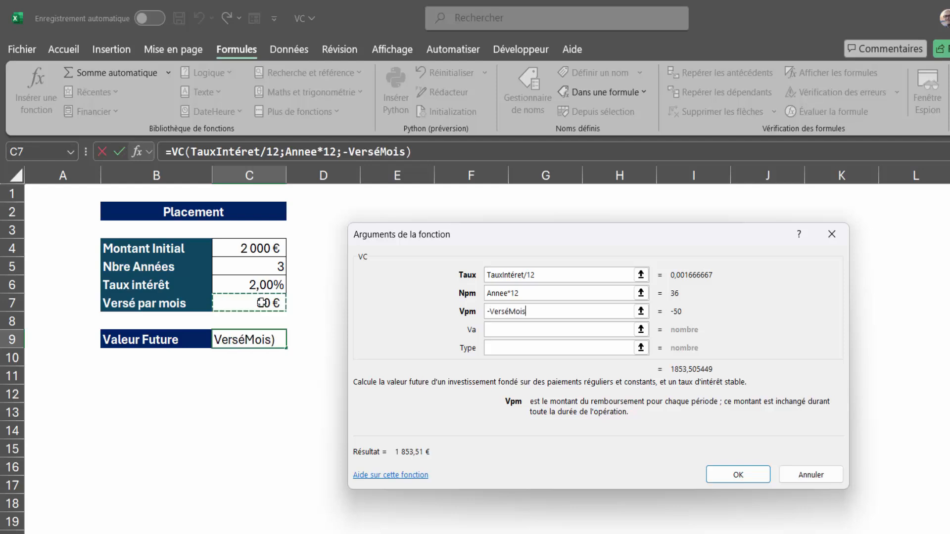
left_click(497, 330)
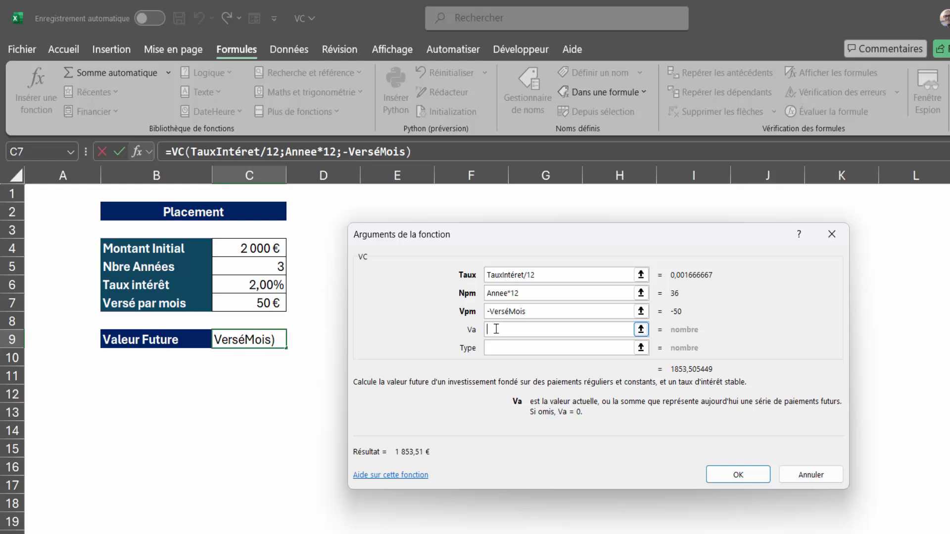
type("-")
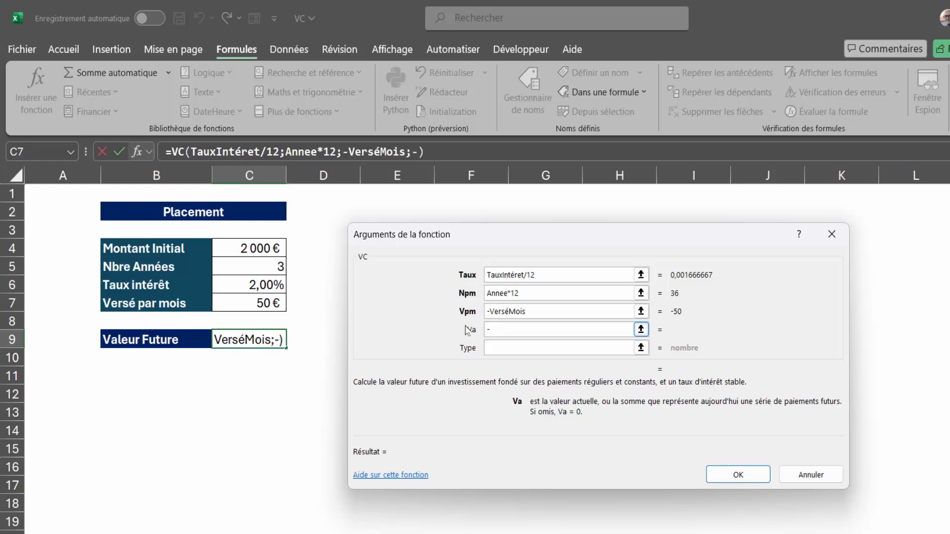
left_click(256, 248)
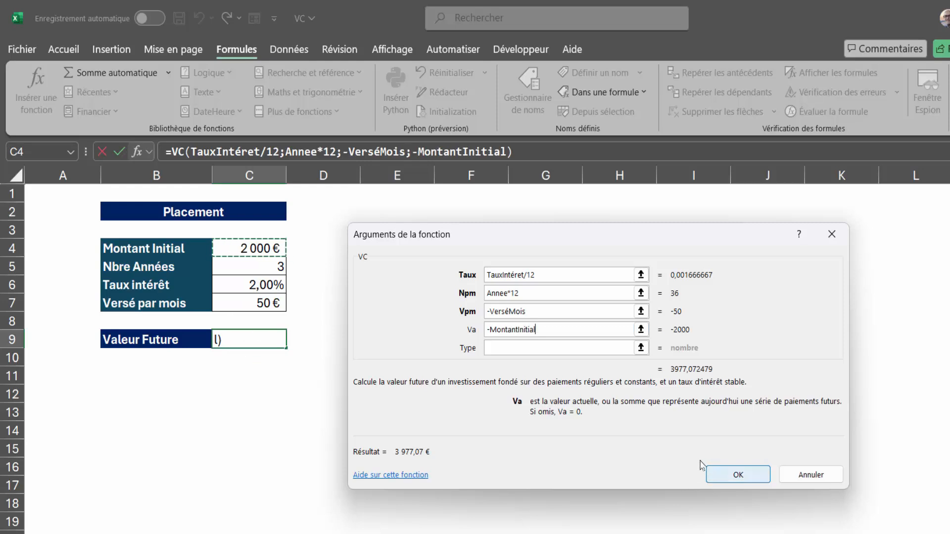
left_click(564, 352)
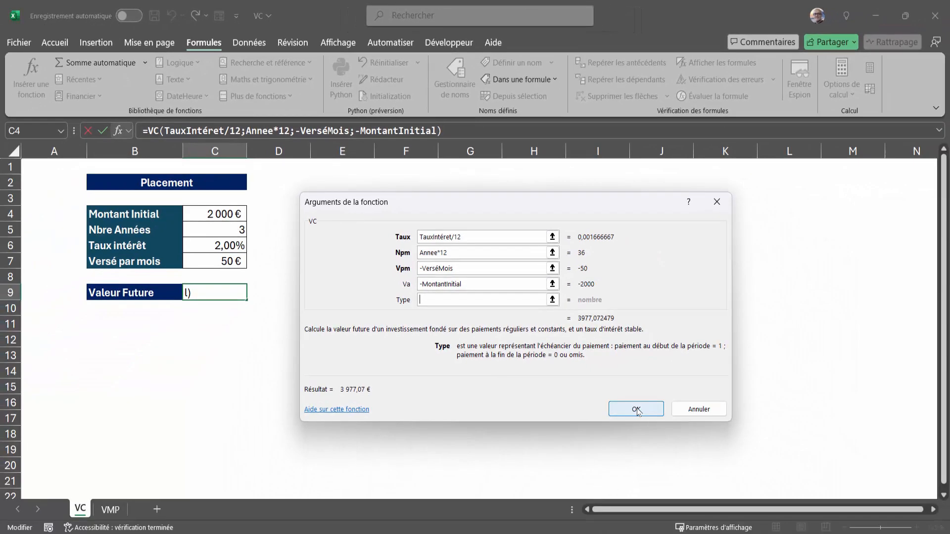
left_click(636, 410)
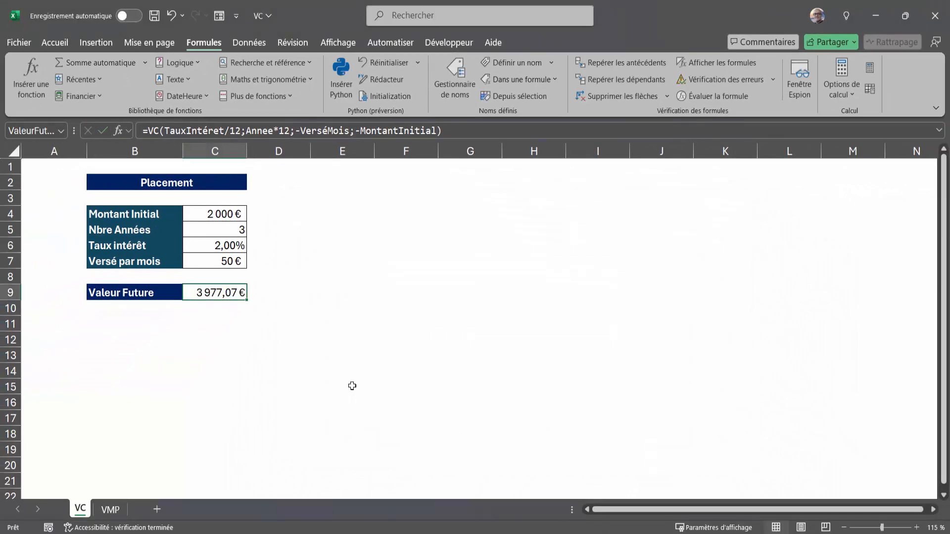
Step: Start a new scenario named "Durée4 ans" in the scenario manager
left_click(231, 261)
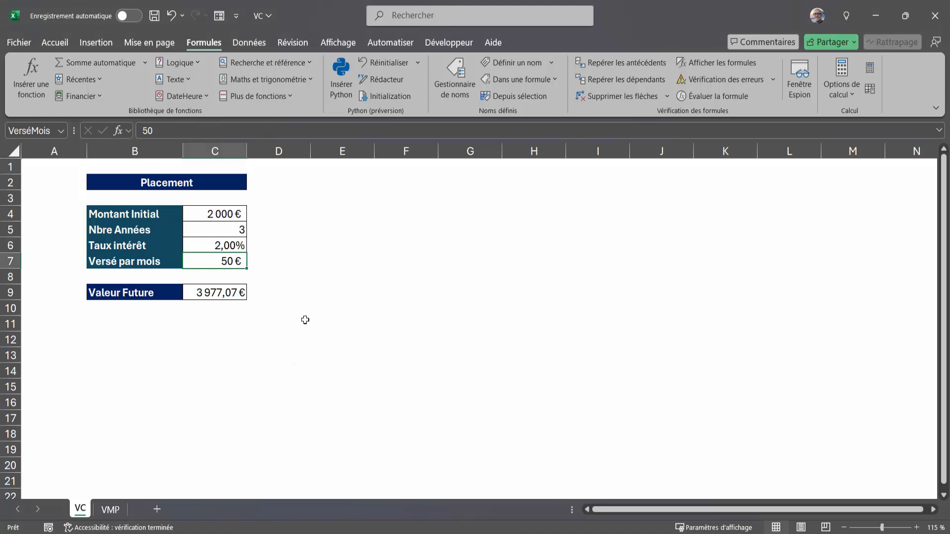
left_click(228, 216)
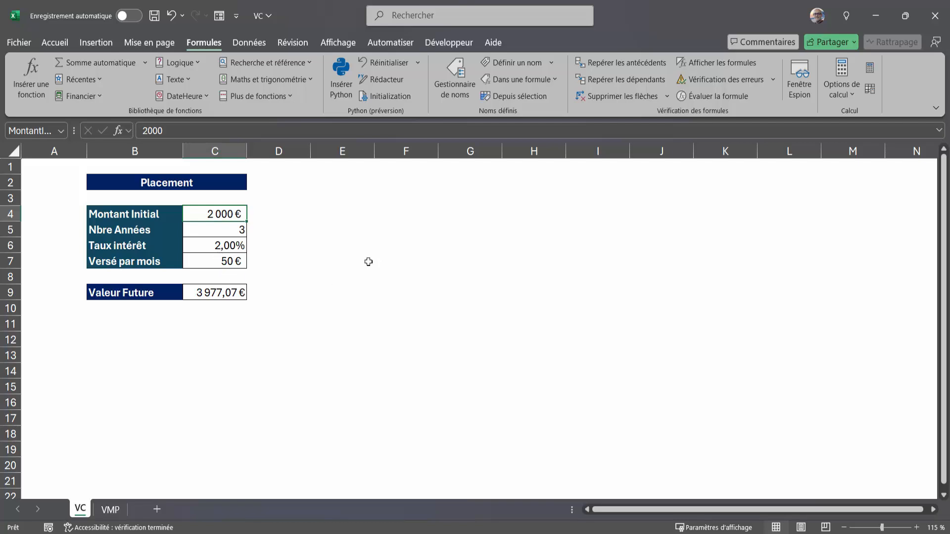
left_click(249, 42)
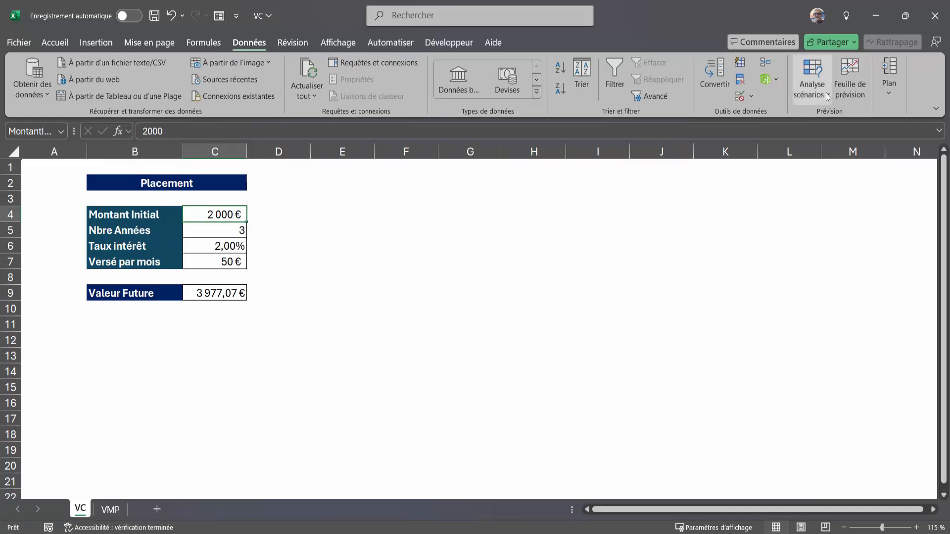
left_click(828, 96)
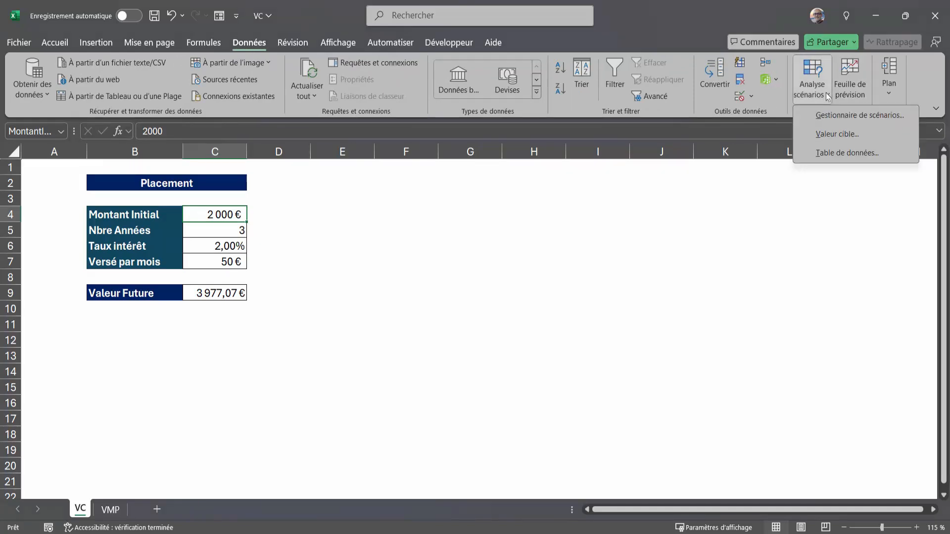
left_click(835, 116)
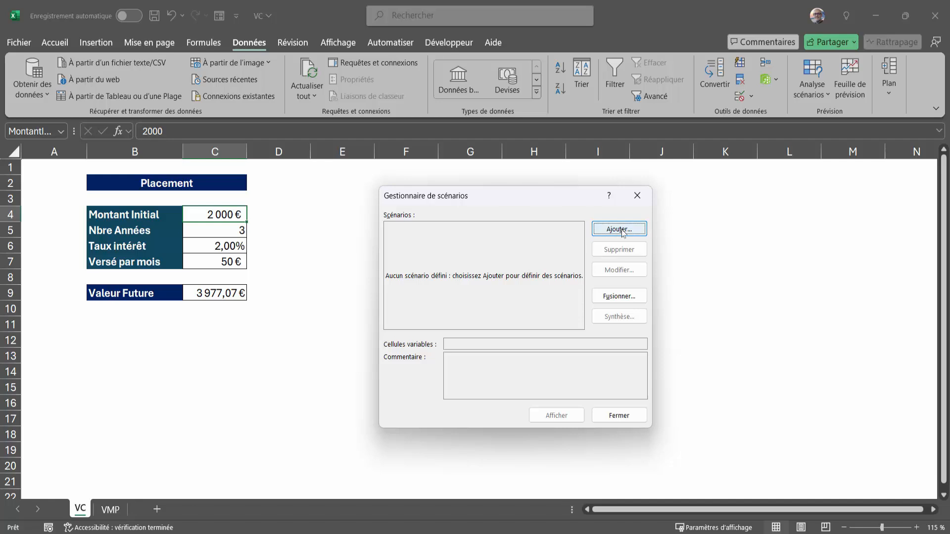
left_click_drag(569, 201, 568, 217)
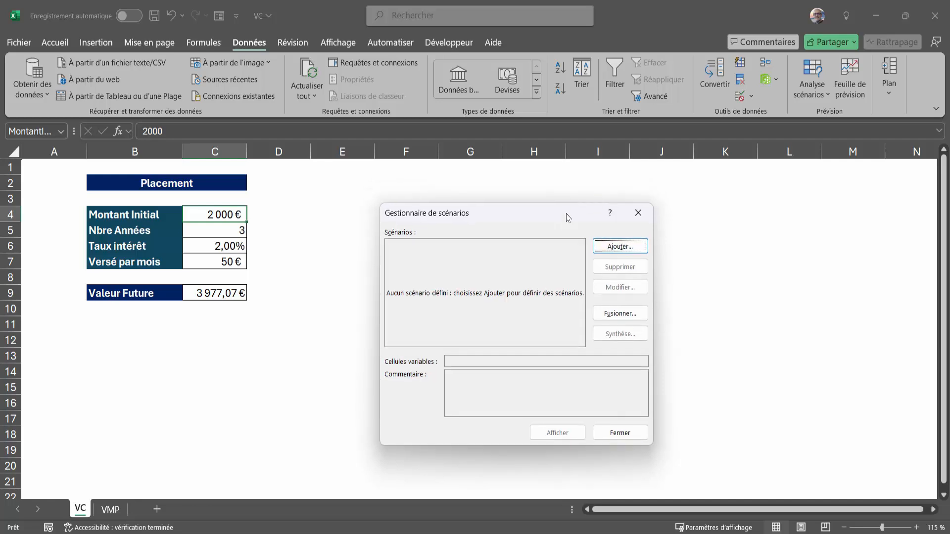
left_click(620, 247)
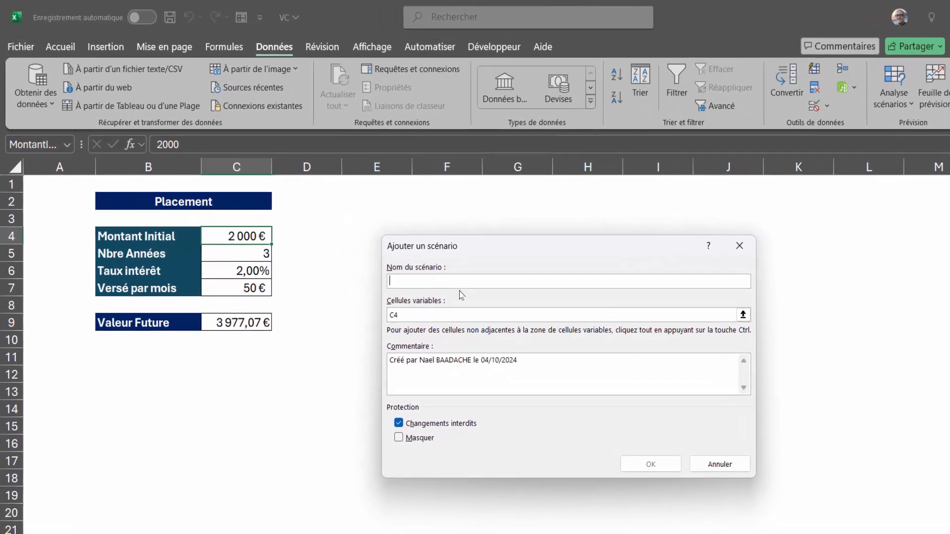
type("D")
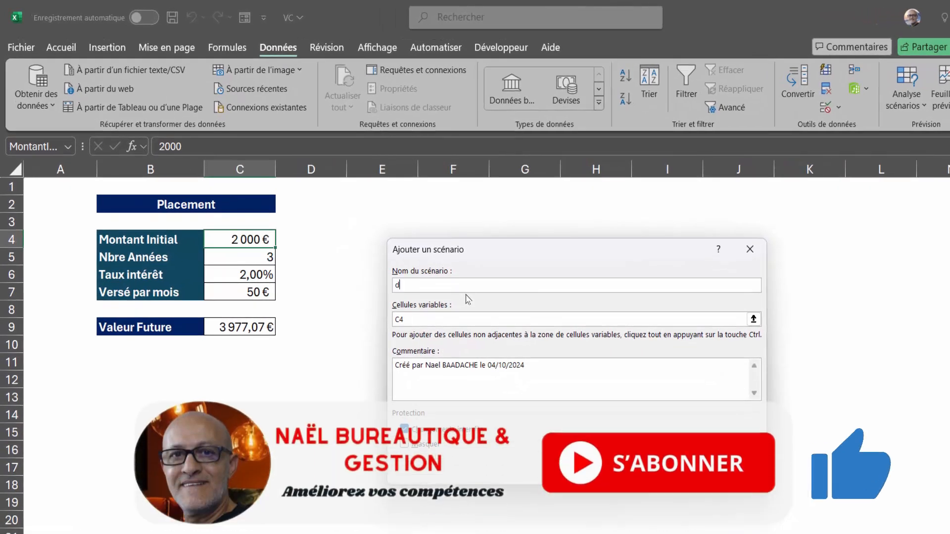
type("ur")
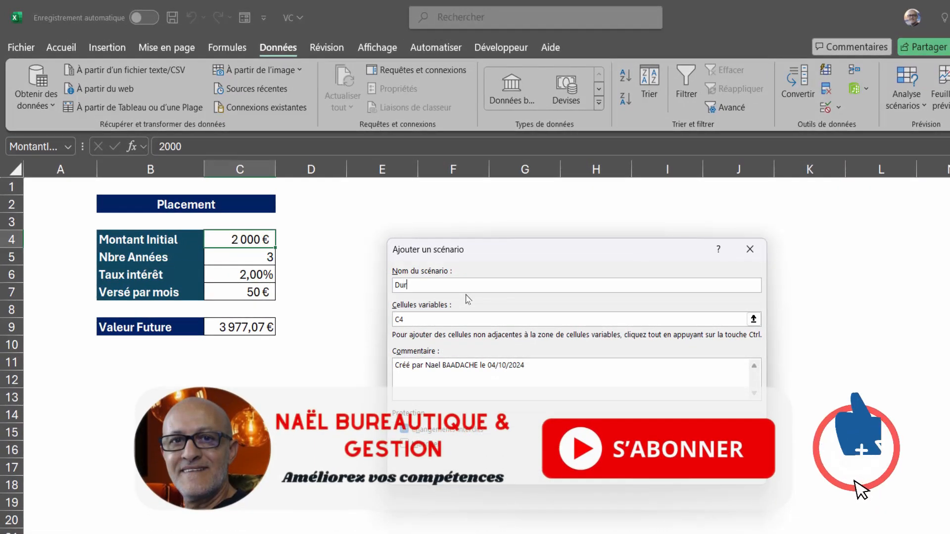
type("ée4 ans")
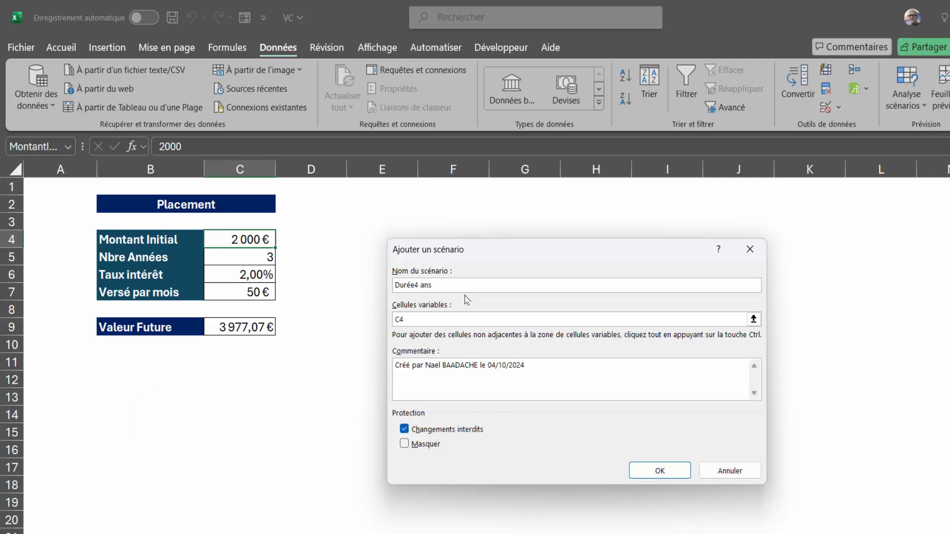
Step: Use C5 as the changing cell of the Durée4 ans scenario and set its Annee value to 4
left_click(412, 320)
left_click_drag(413, 320, 389, 322)
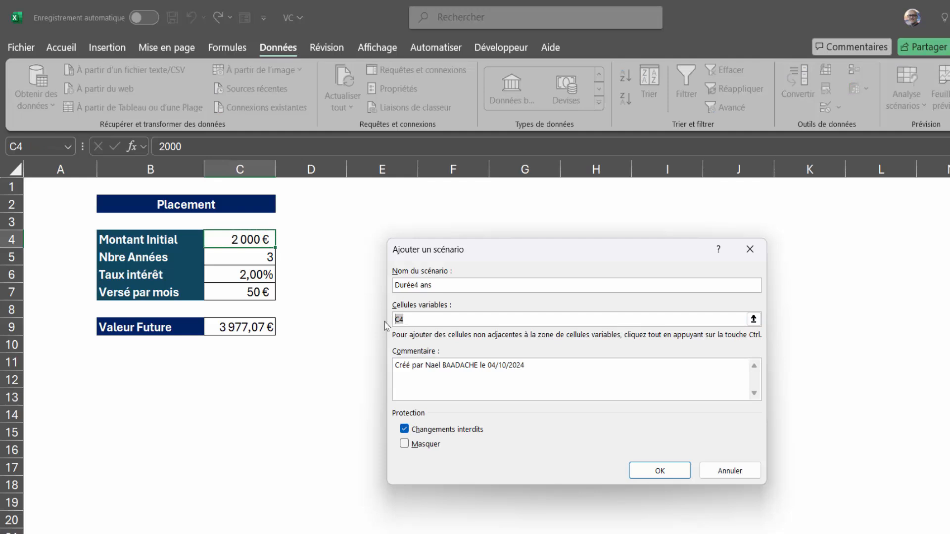
left_click(249, 260)
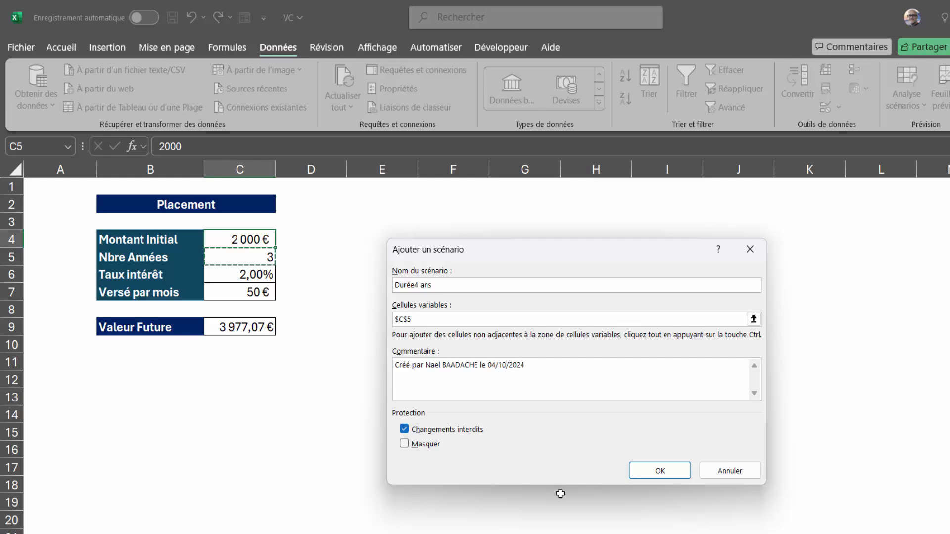
left_click(661, 471)
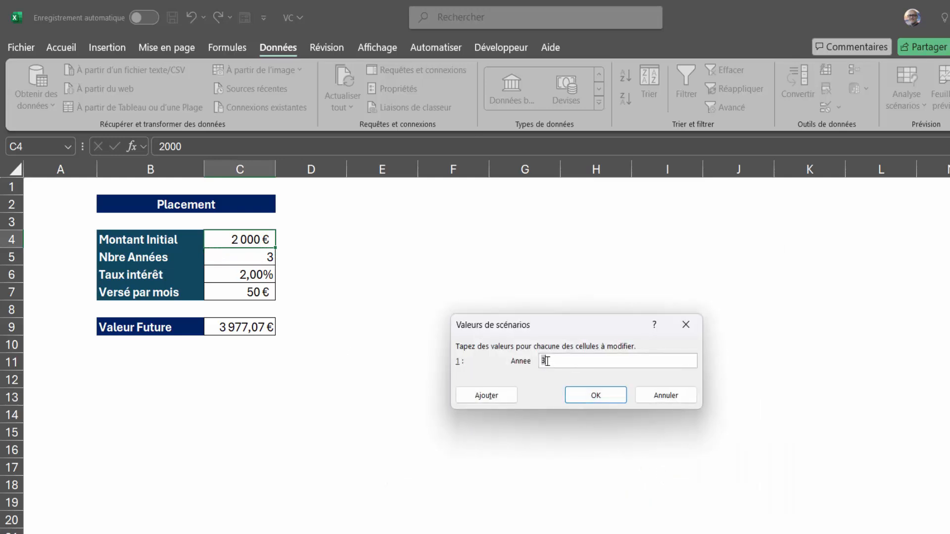
left_click_drag(543, 326, 515, 322)
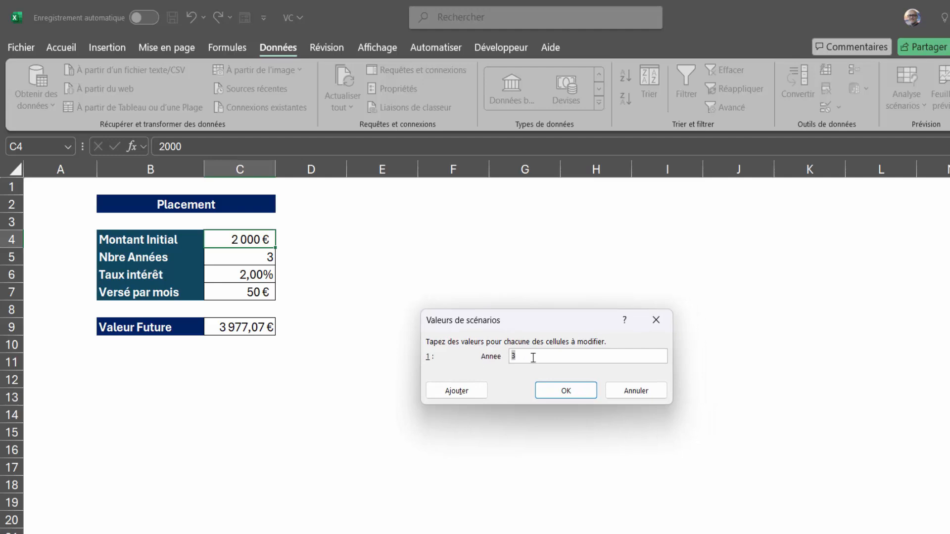
left_click(564, 391)
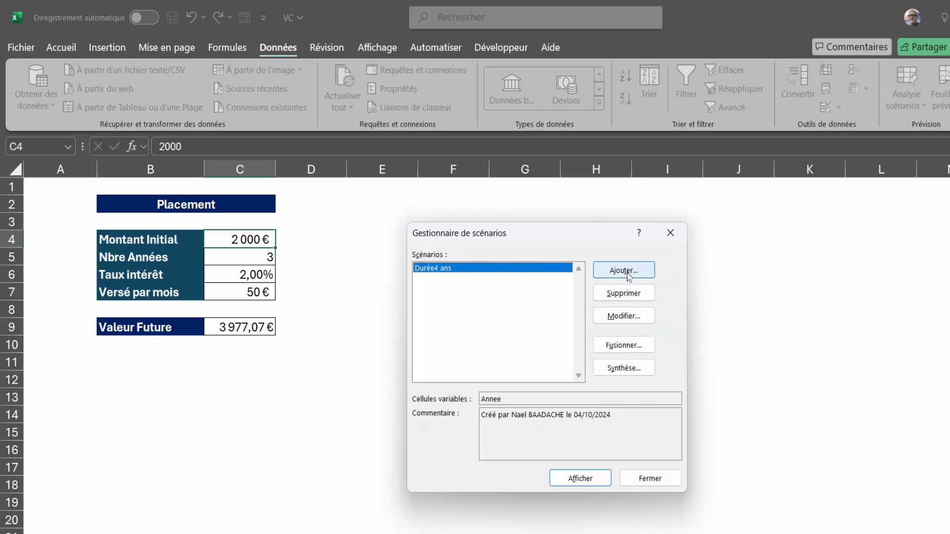
Step: Add a second scenario named "Durée5ans" with changing cell C5 and an Annee value of 5
left_click(627, 273)
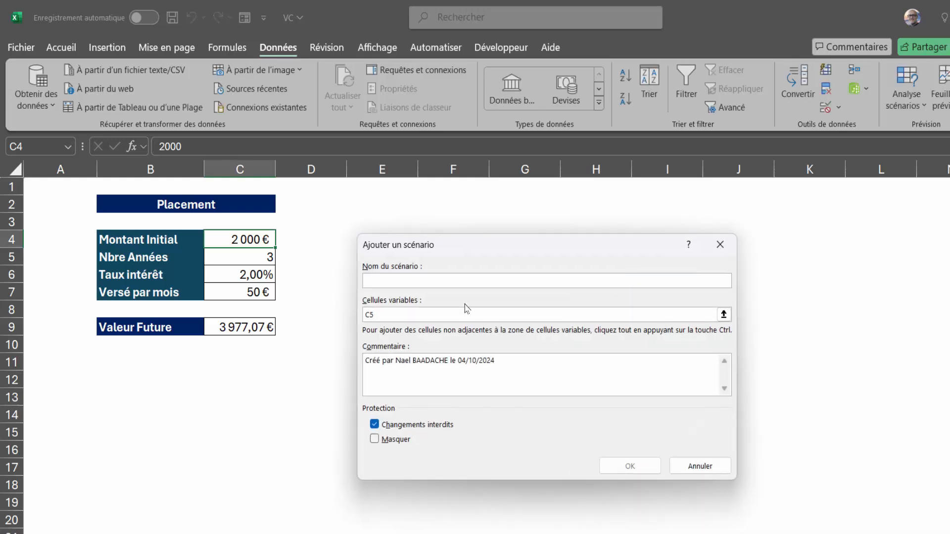
type("Durée5ANS")
key("BackSpace")
key("BackSpace")
key("BackSpace")
type("ans")
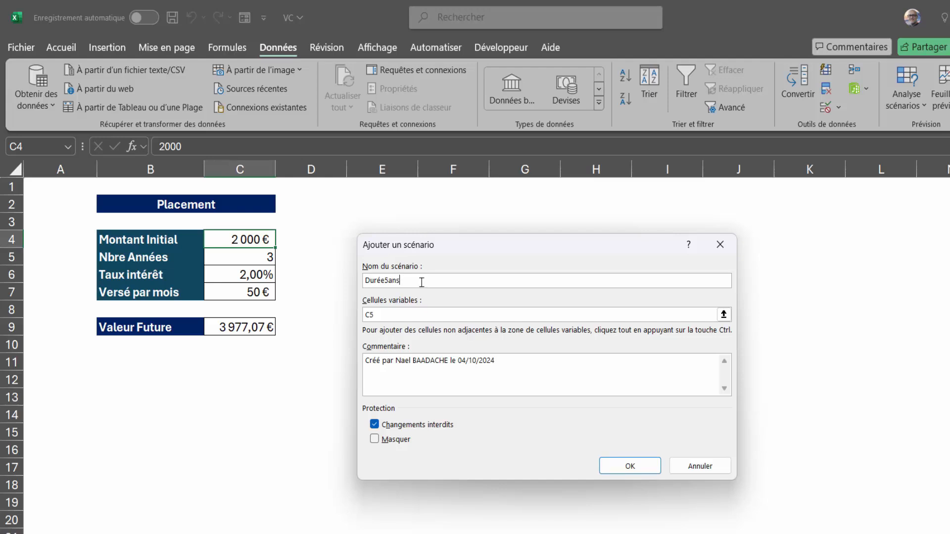
key("Tab")
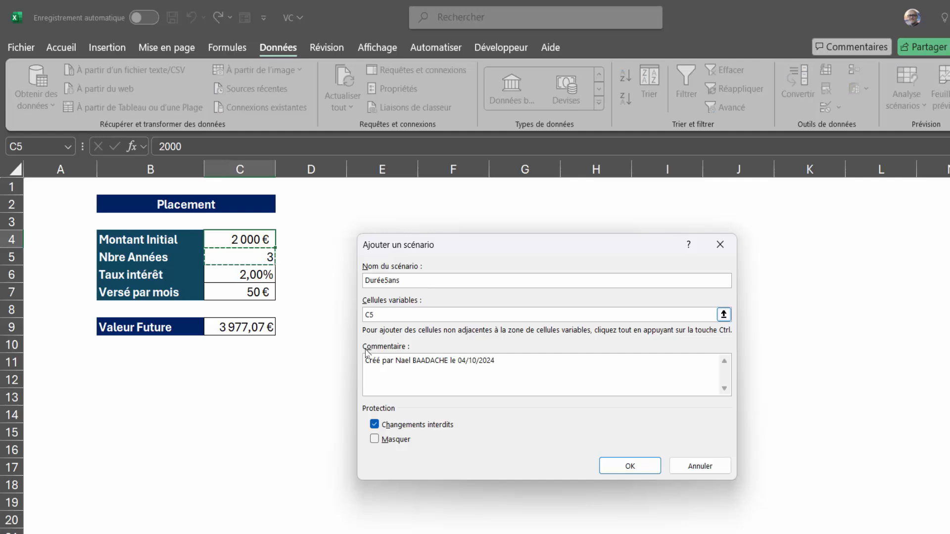
key("Return")
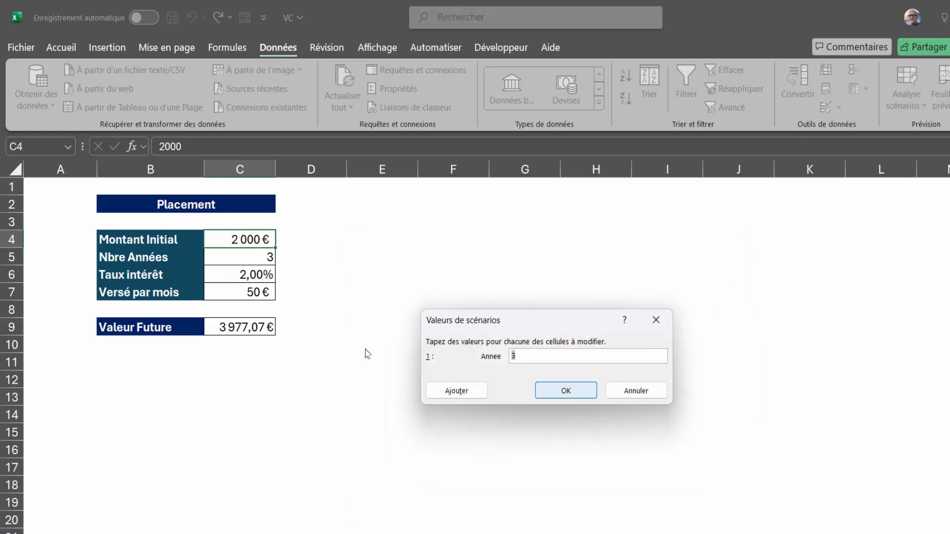
type("5")
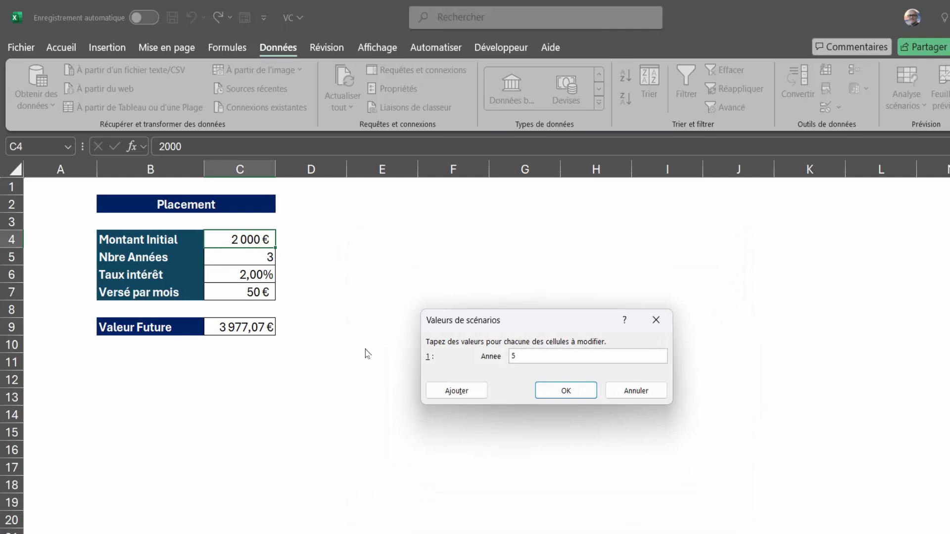
key("Tab")
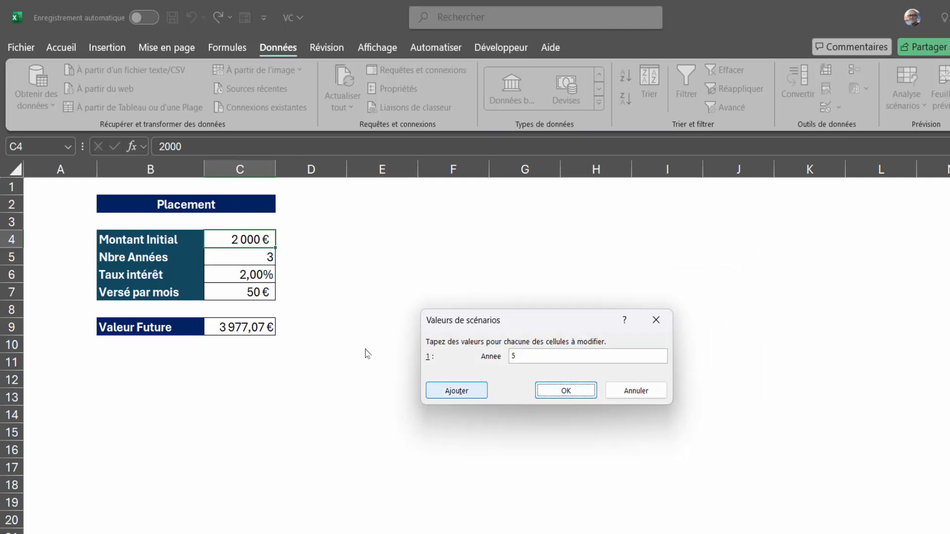
key("Return")
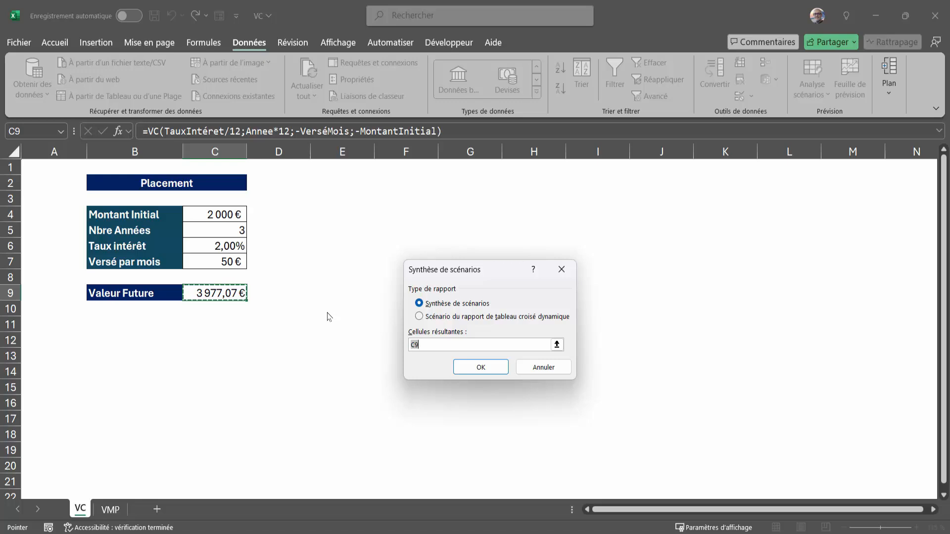
Step: Generate a scenario summary report of type Synthèse de scénarios with C9 as the result cell
key("Return")
key("Tab")
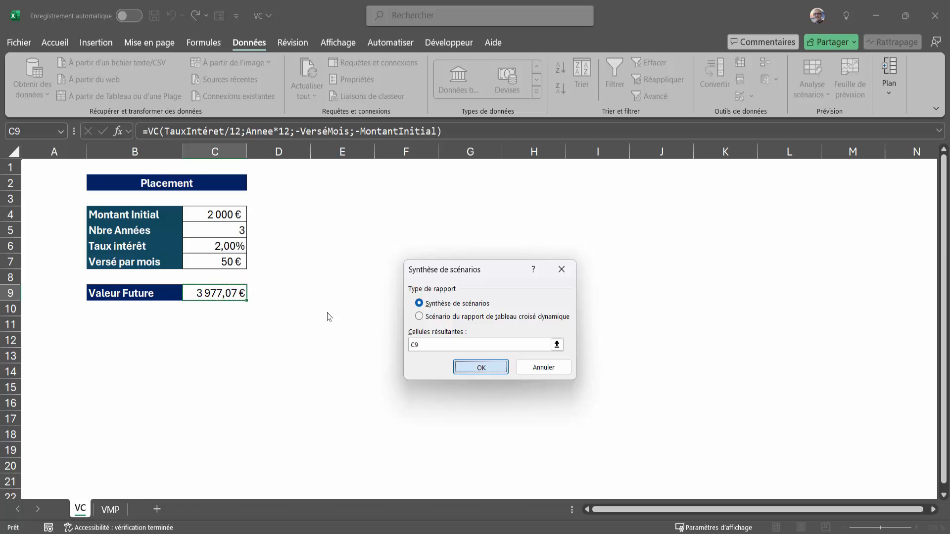
key("Return")
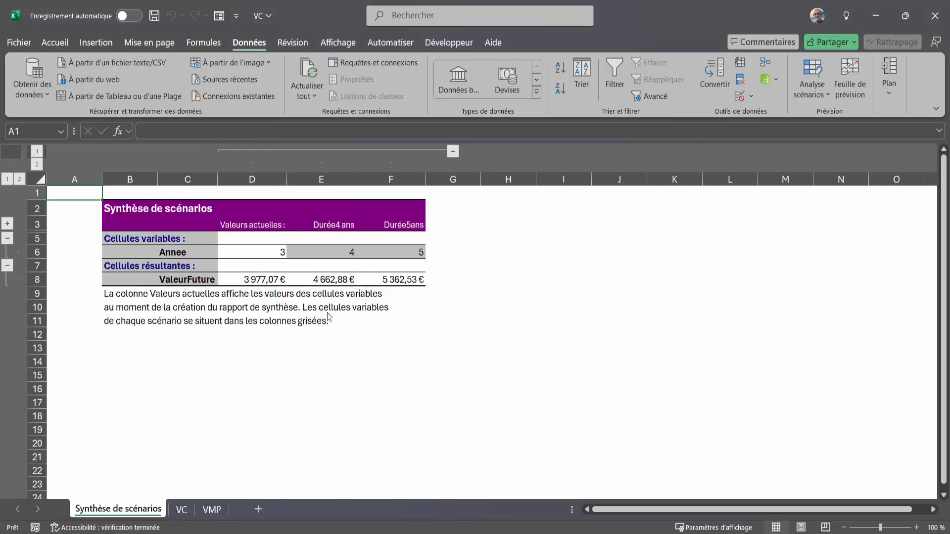
Step: Examine the Annee row of the scenario summary and its label for the changing cell
key("Right")
key("Right")
key("Right")
key("Down")
key("Down")
key("Down")
key("Down")
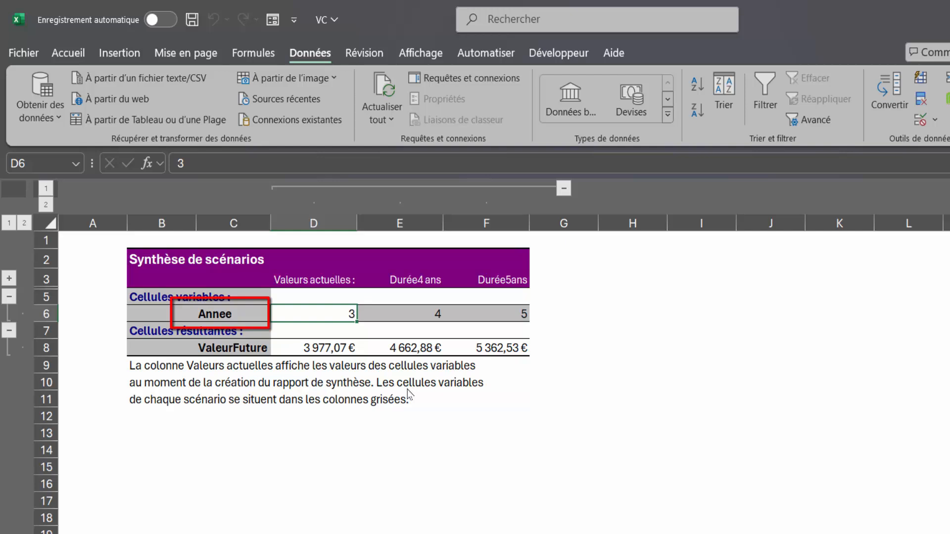
key("Left")
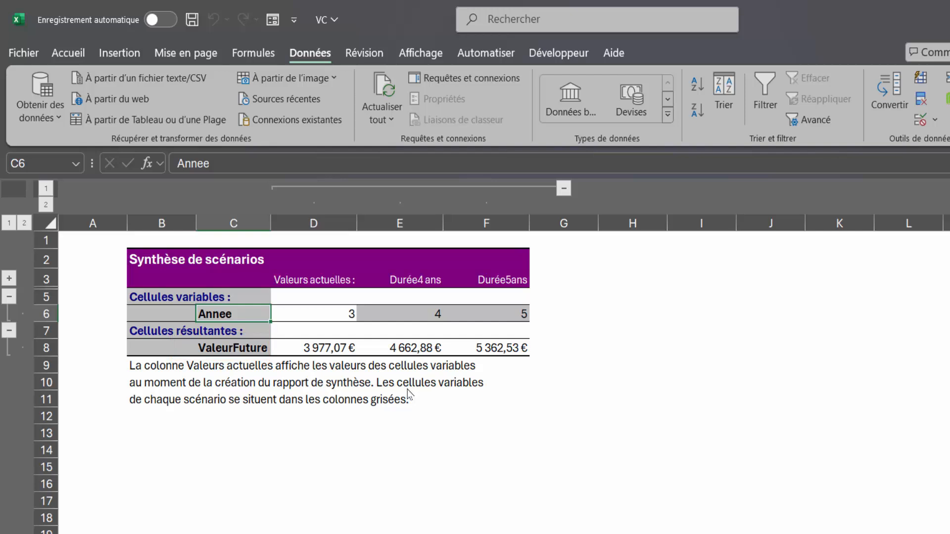
Step: Go back to the VC sheet and check the name given to the Nbre Années cell C5
key("ctrl+Page_Down")
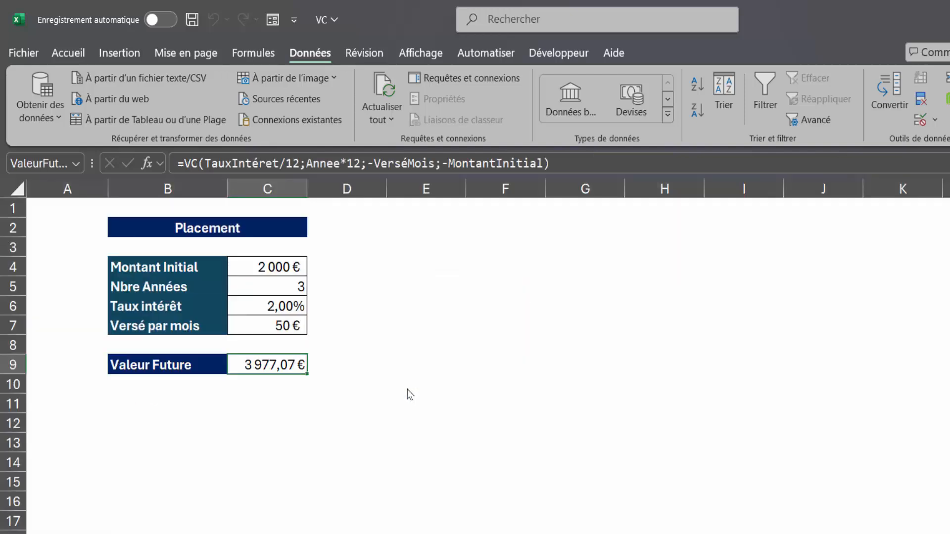
key("Up")
key("Up")
key("Up")
key("Up")
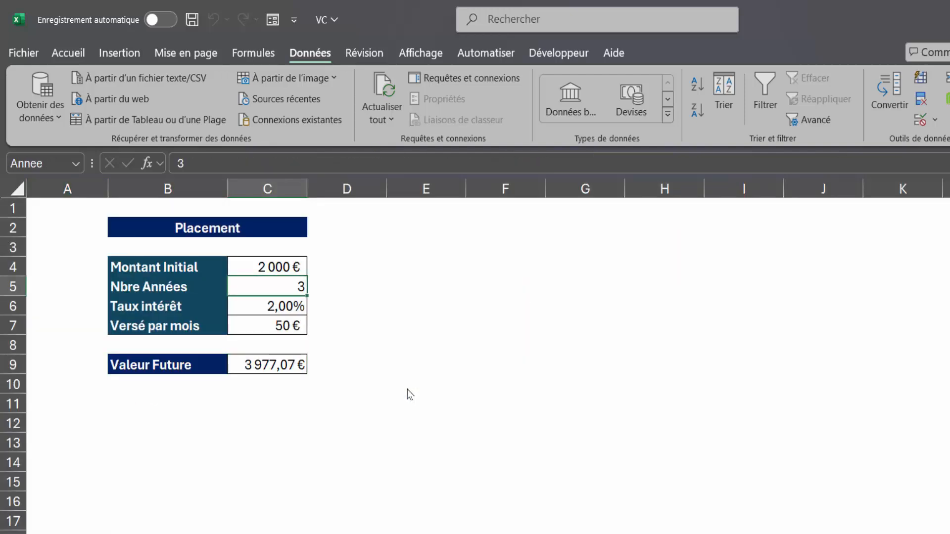
Step: Return to the Synthèse de scénarios sheet and examine the current-values column's duration and future value
key("ctrl+Page_Up")
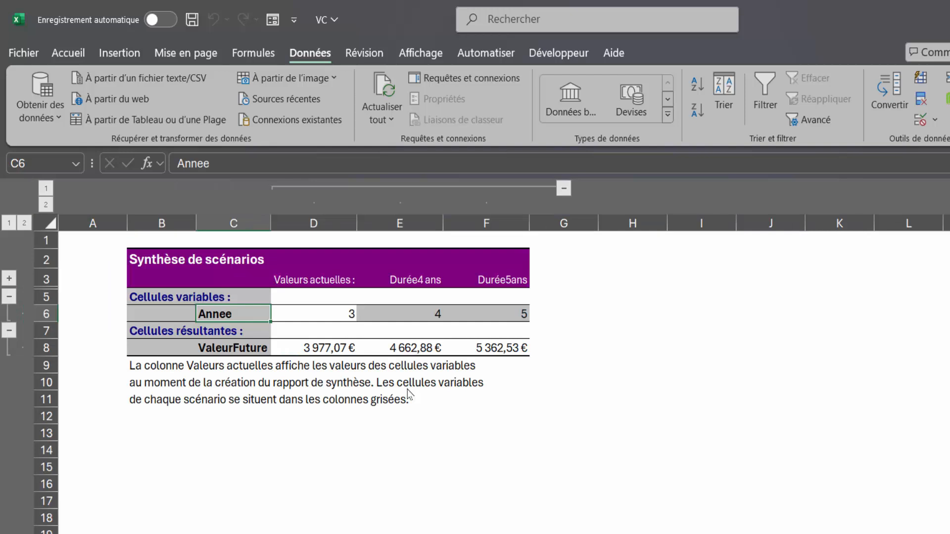
key("Down")
key("Down")
key("Right")
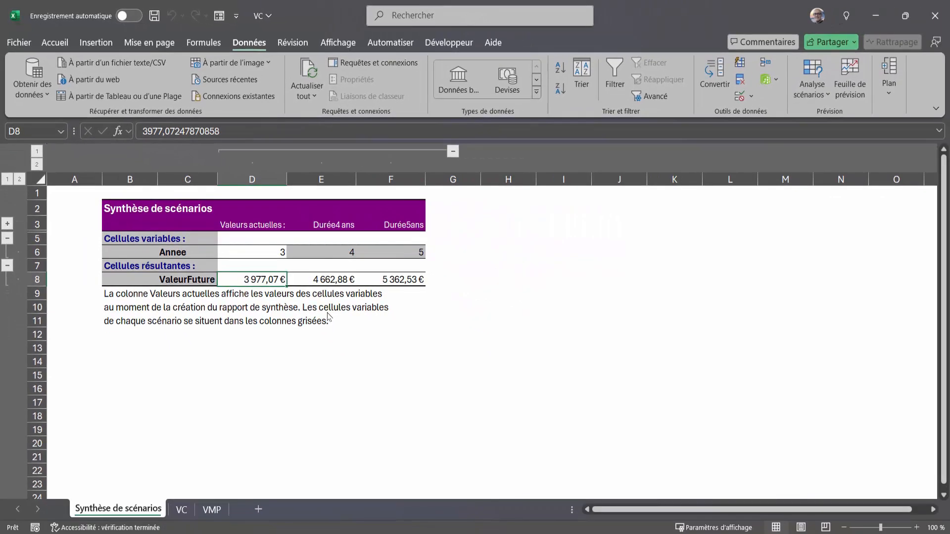
key("Up")
key("Up")
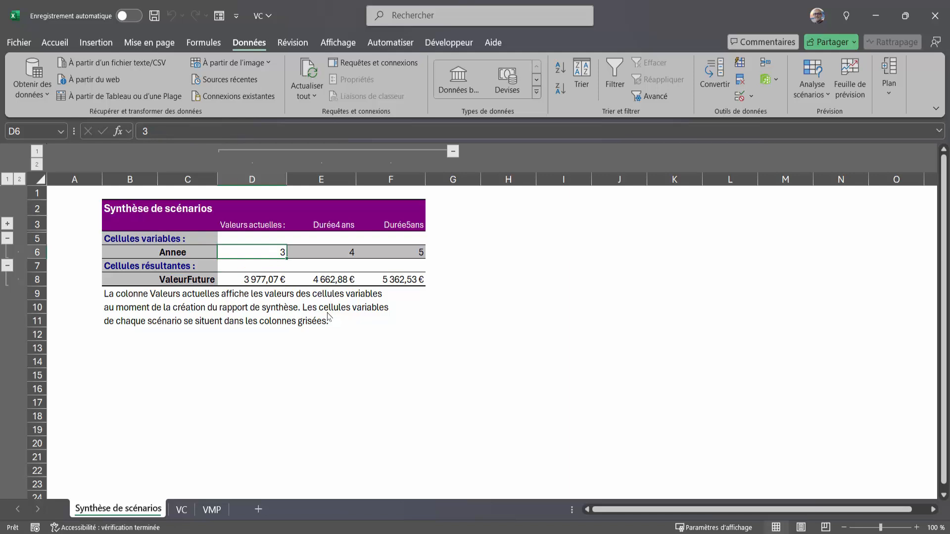
Step: Compare the Annee and ValeurFuture values of the Durée4 ans and Durée5ans scenarios in the summary
key("Right")
key("Down")
key("Down")
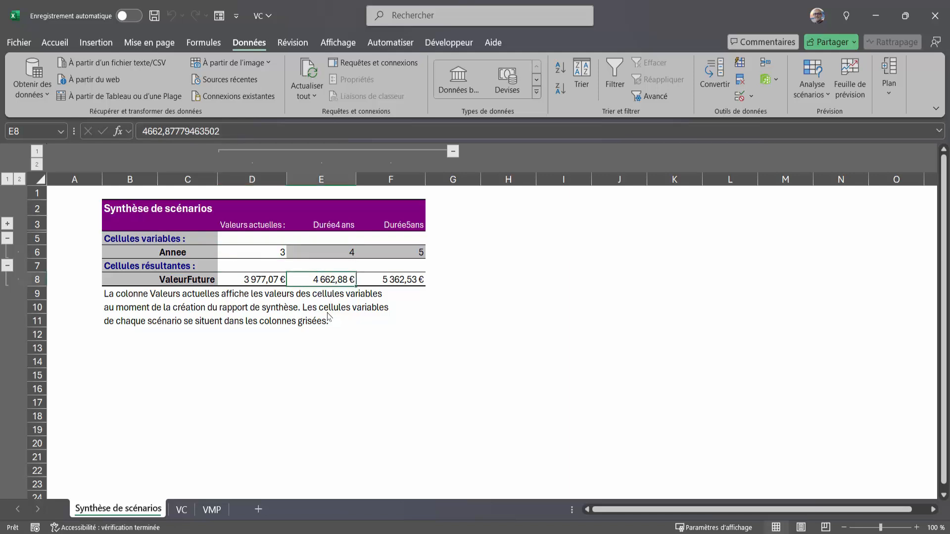
key("Right")
key("Up")
key("Up")
key("Down")
key("Down")
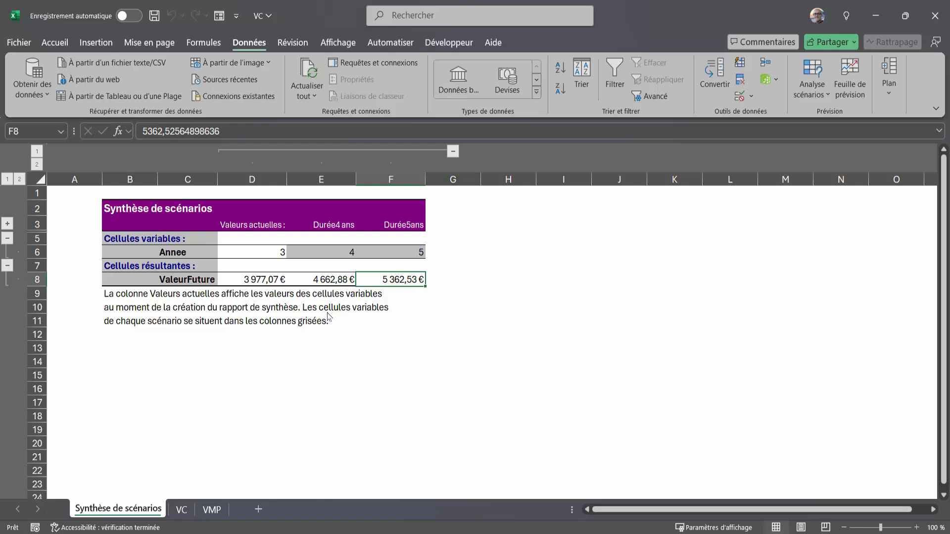
Step: Expand the collapsed row 4 of the scenario summary to show the scenario comments
key("ctrl+0")
key("ctrl+z")
key("ctrl+9")
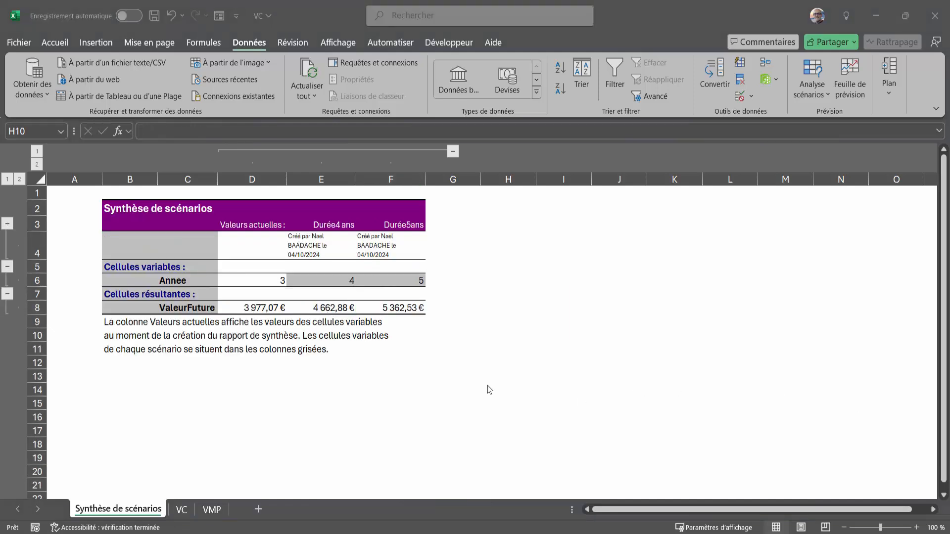
left_click(299, 390)
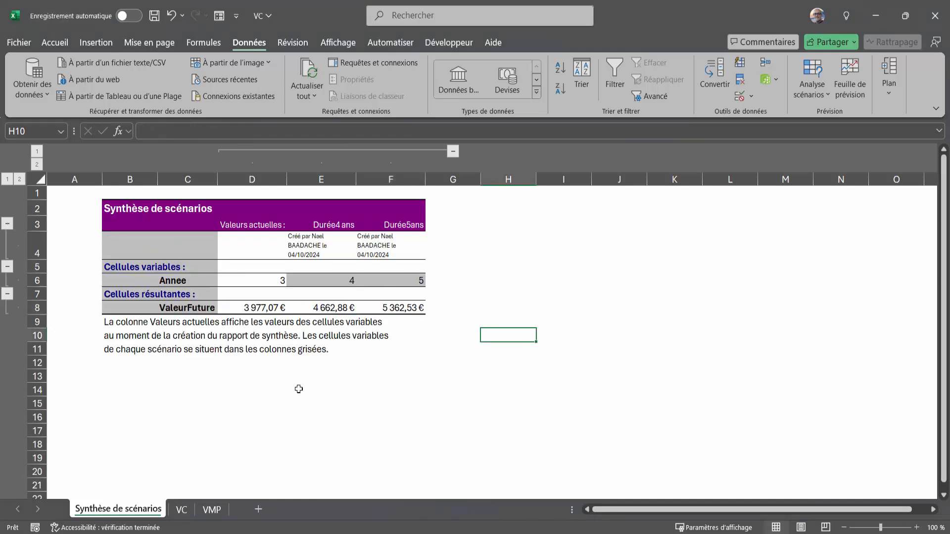
Step: Open the VMP sheet and examine the loan's amount, number of years and interest rate in C4:C6
left_click(212, 510)
left_click(197, 351)
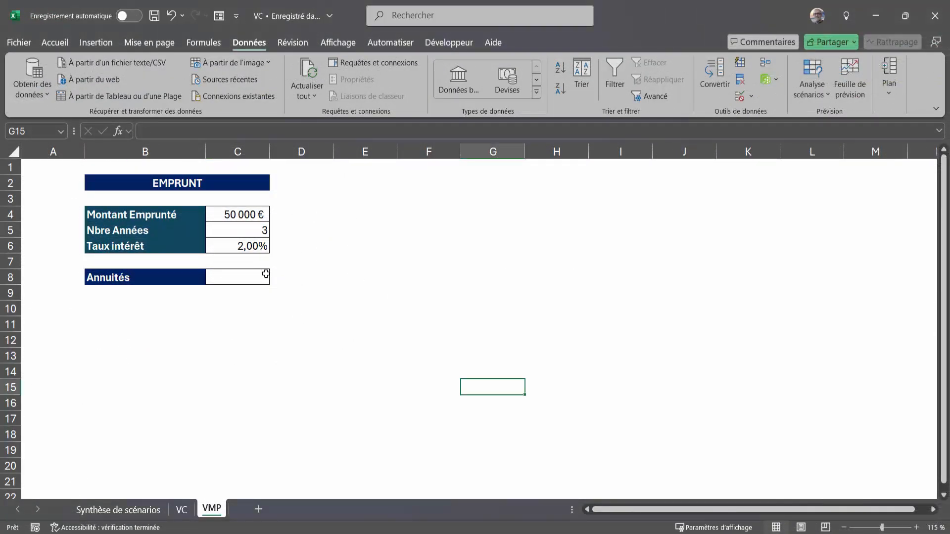
left_click(245, 216)
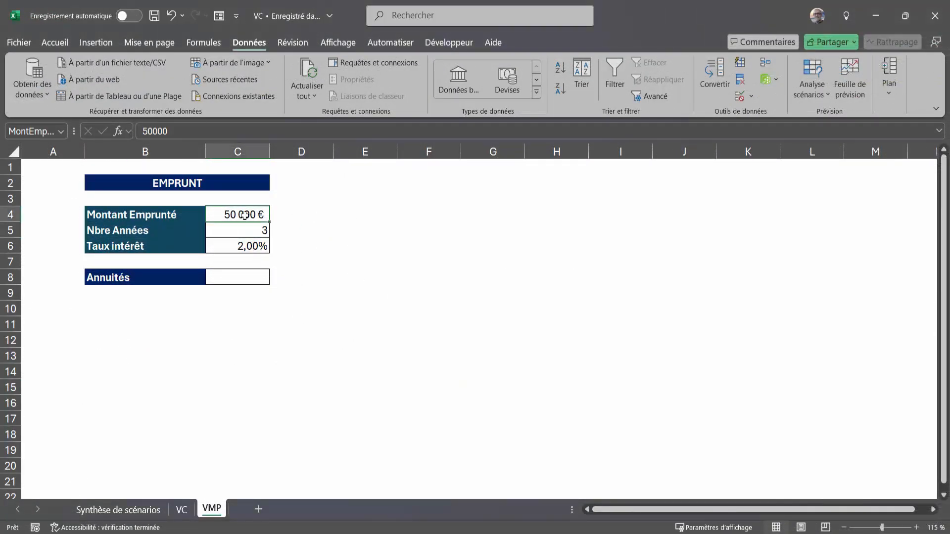
left_click(241, 231)
left_click(245, 246)
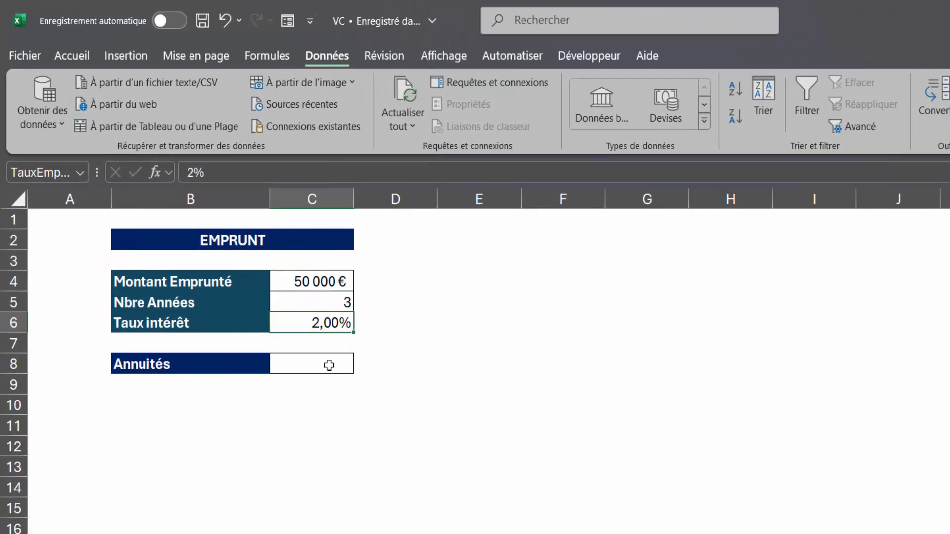
Step: Check the names defined for the loan input cells C4:C6 and the Annuités cell C8
left_click(329, 366)
left_click(324, 280)
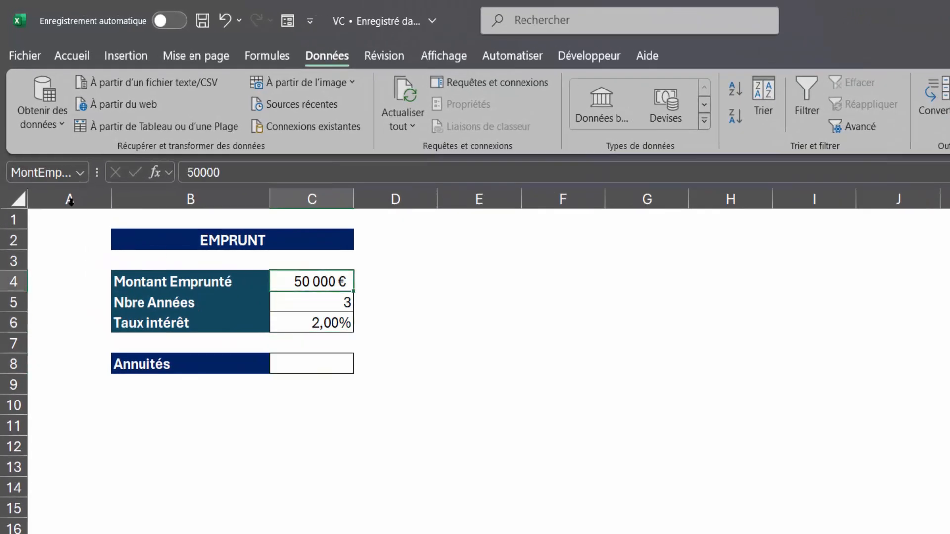
left_click(83, 174)
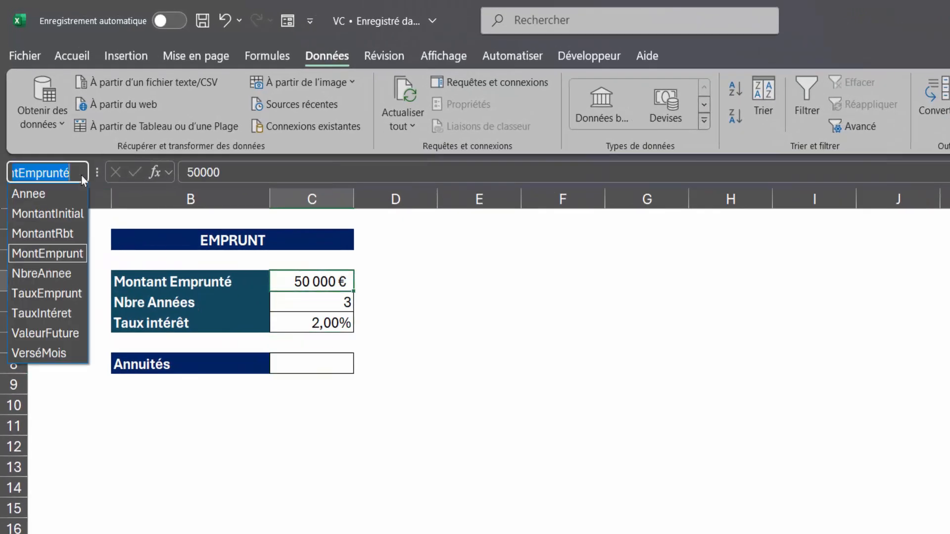
left_click(329, 304)
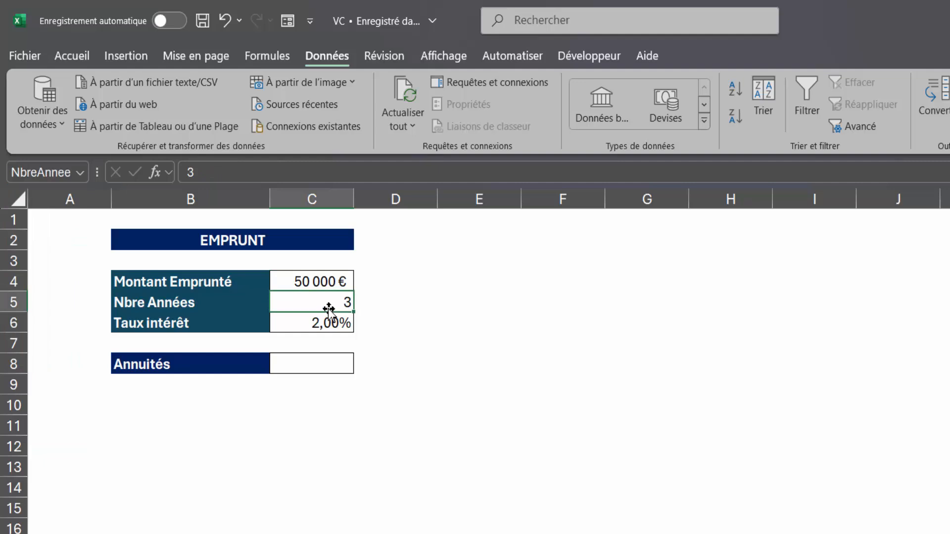
left_click(324, 324)
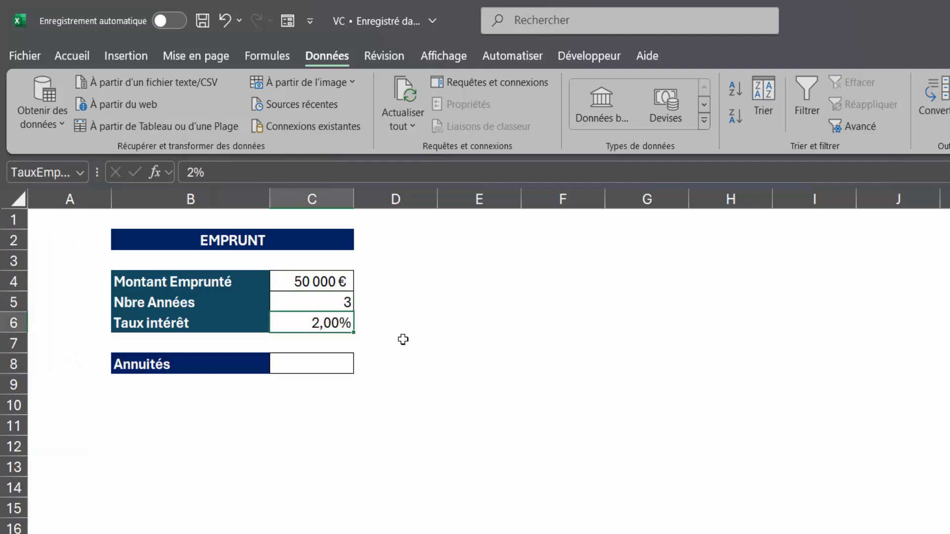
left_click(308, 365)
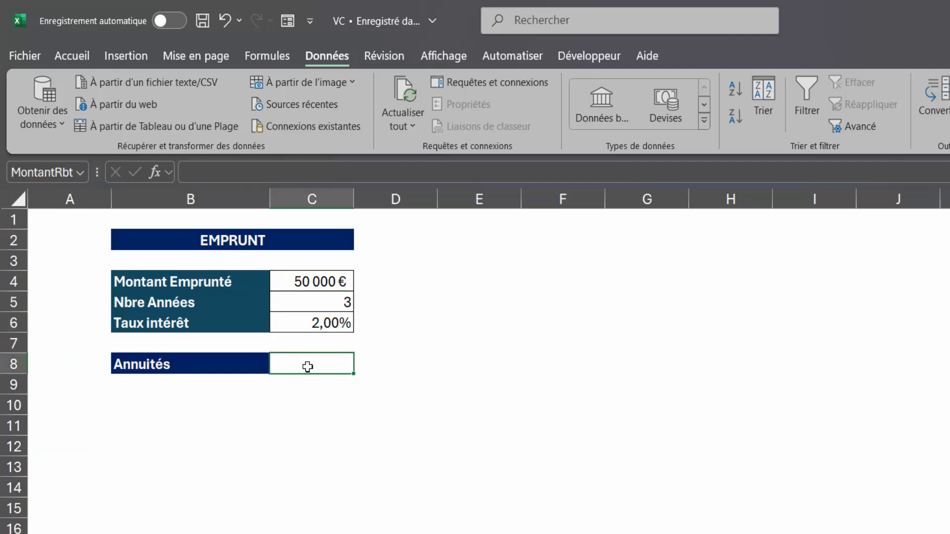
left_click(255, 492)
Step: Search for the VPM function and insert it in the Annuités cell C8
left_click(320, 367)
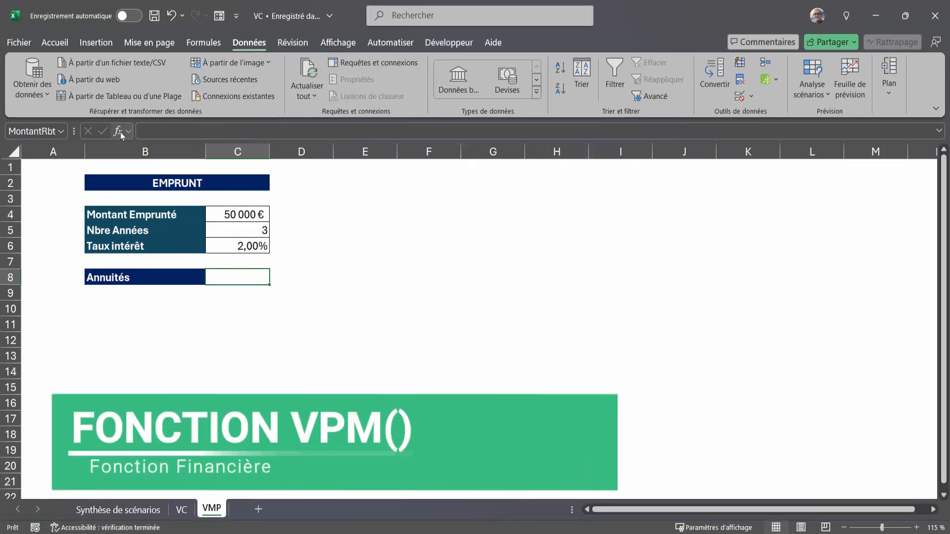
left_click(117, 131)
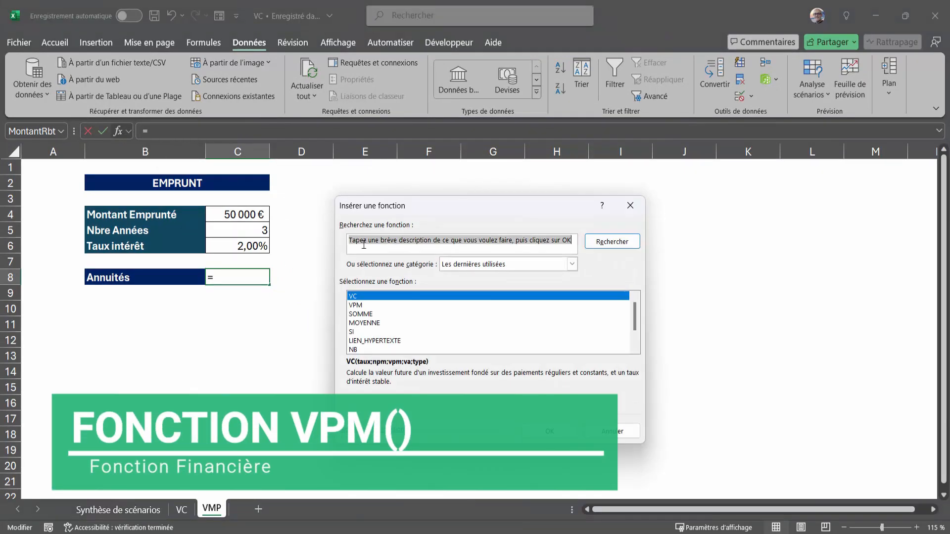
type("VPM")
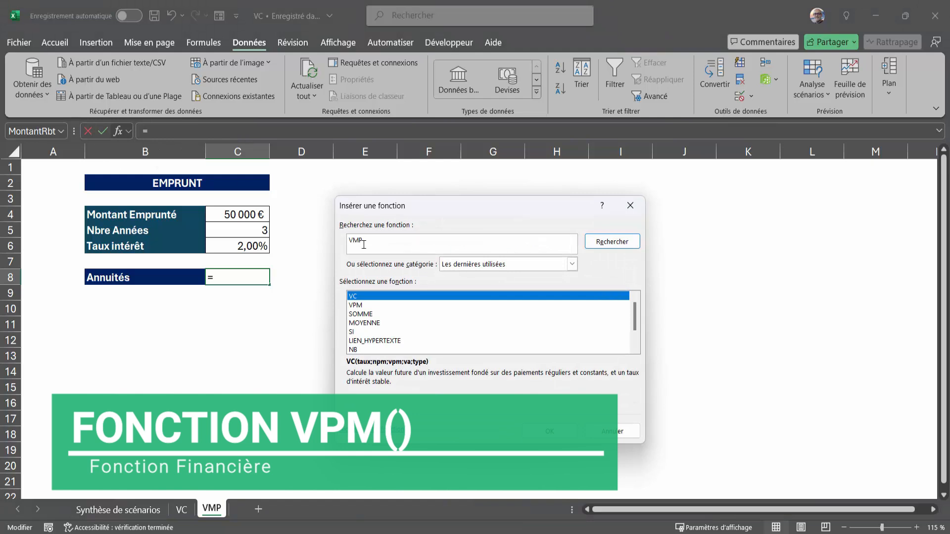
key("BackSpace")
key("BackSpace")
key("BackSpace")
type("VPM")
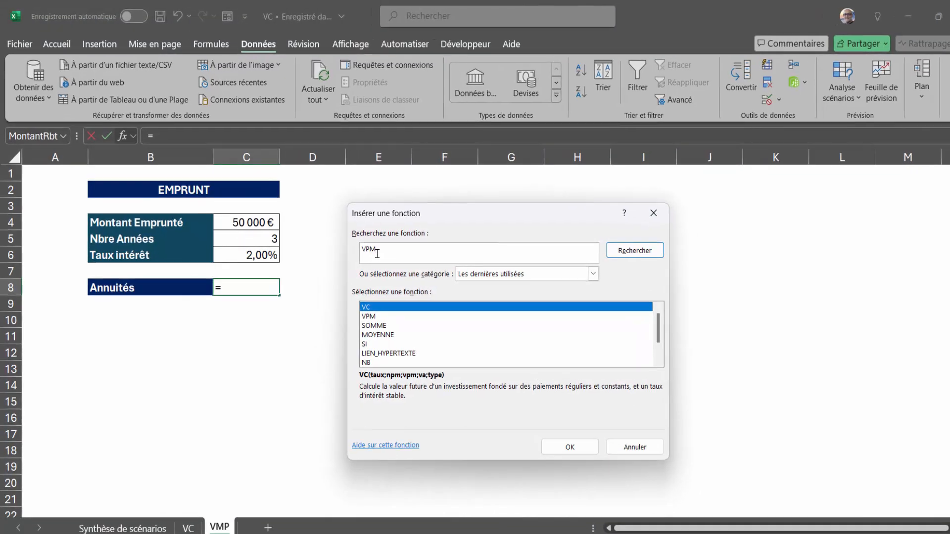
key("Return")
left_click(616, 484)
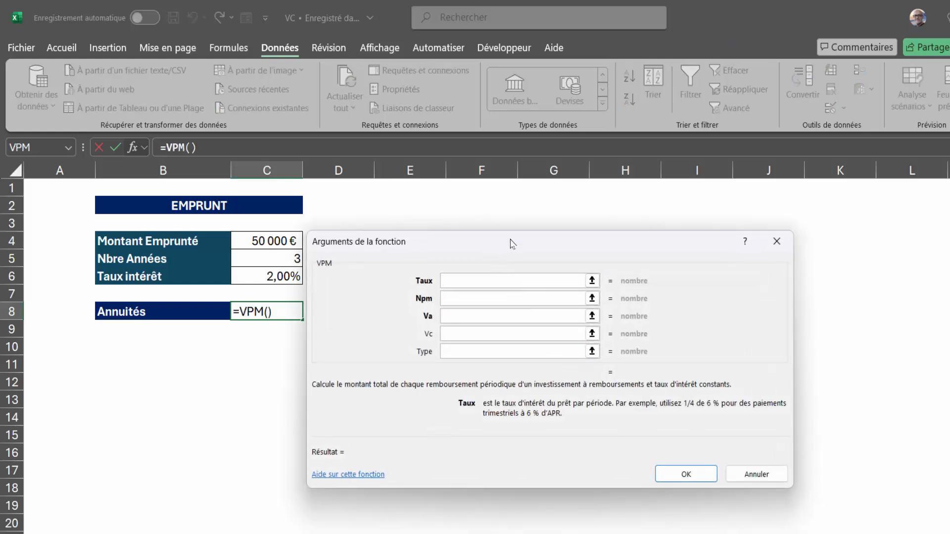
Step: Set the VPM rate argument Taux to TauxEmprunt/12 and the period argument Npm to NbreAnnee*12
left_click_drag(513, 241, 543, 238)
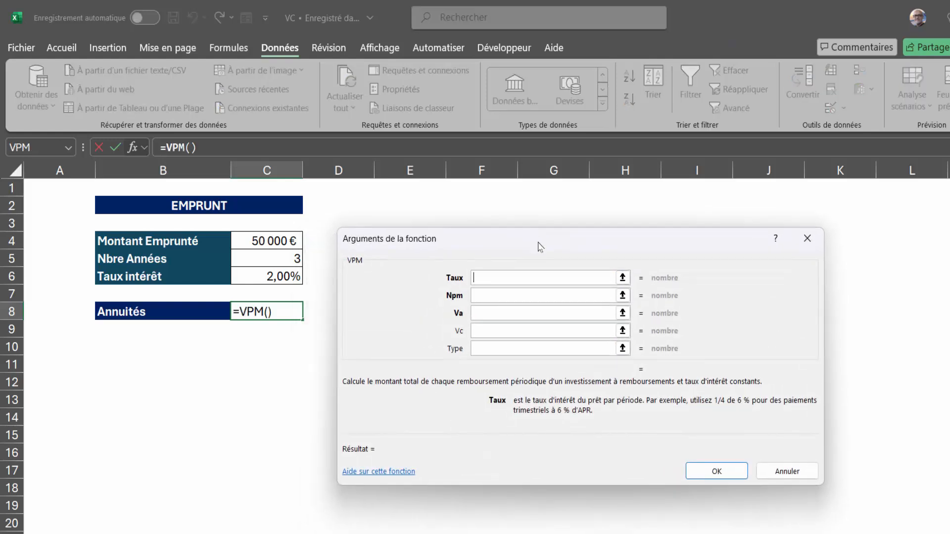
left_click(271, 277)
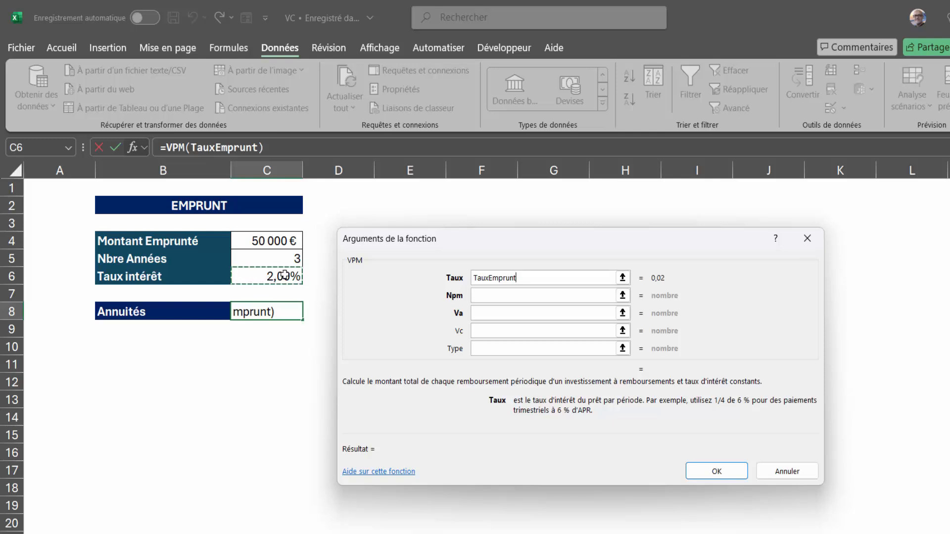
type("/12")
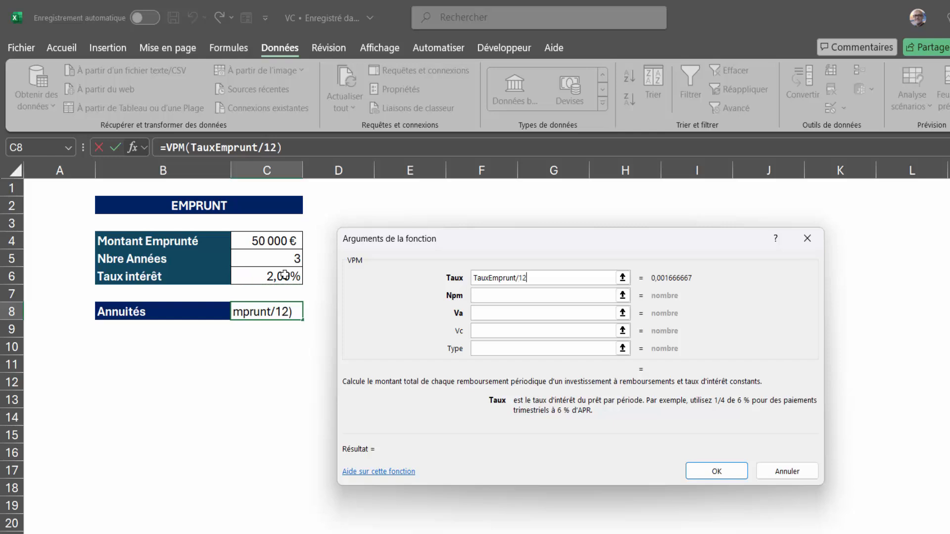
left_click(483, 294)
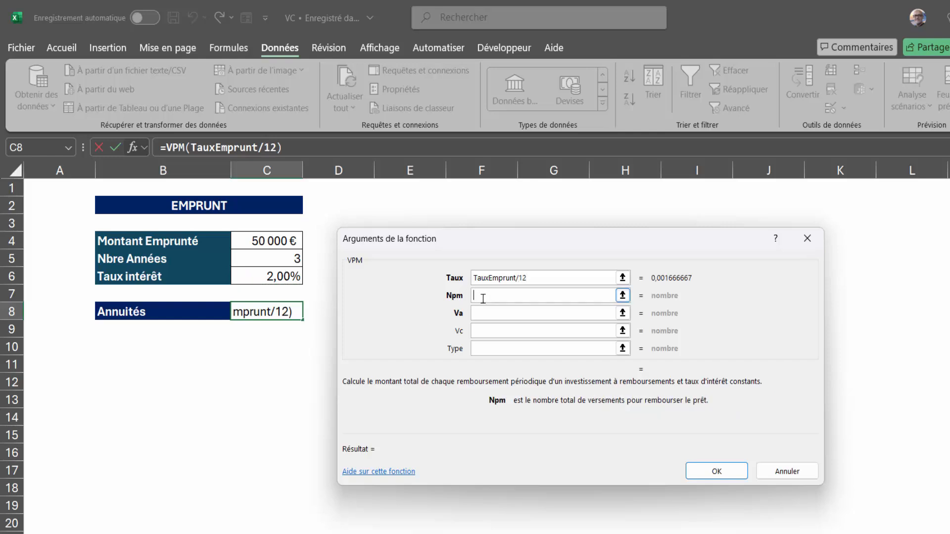
left_click(284, 259)
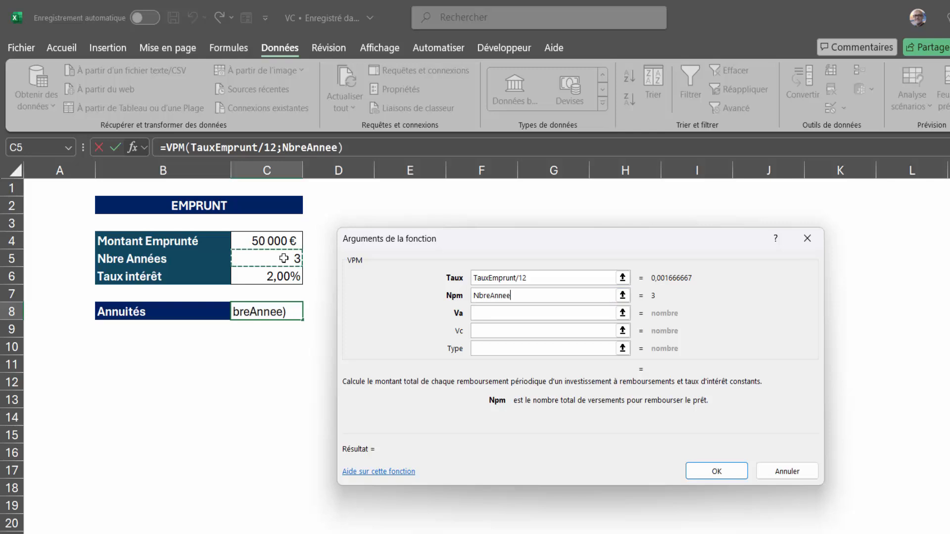
type("*12")
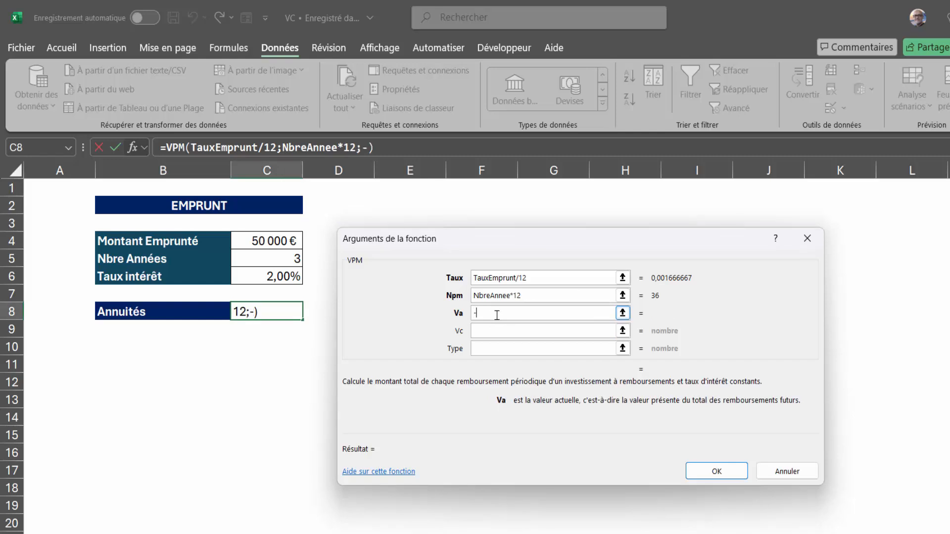
Step: Set the VPM argument Va to -MontEmprunté, leave Vc and Type empty, and validate the formula
type("-")
left_click(262, 241)
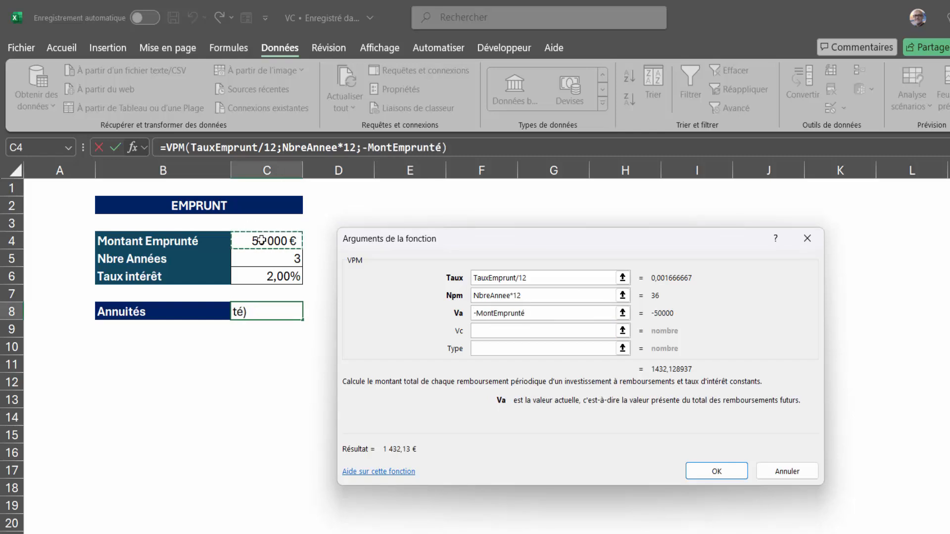
left_click(500, 331)
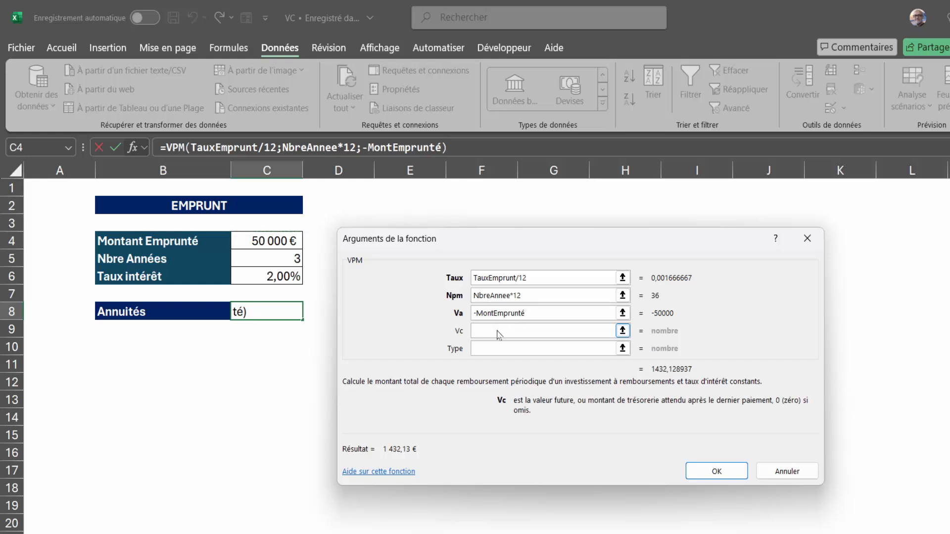
left_click(498, 346)
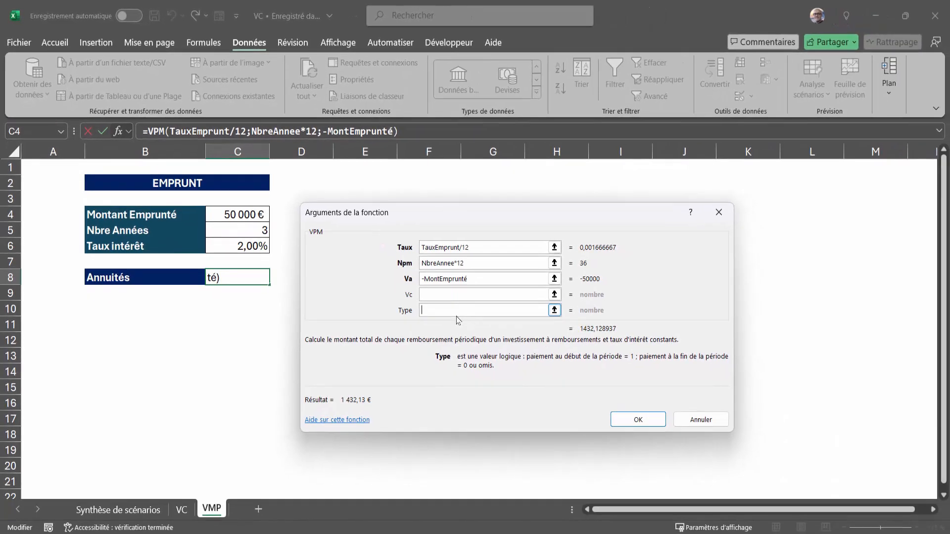
left_click(639, 422)
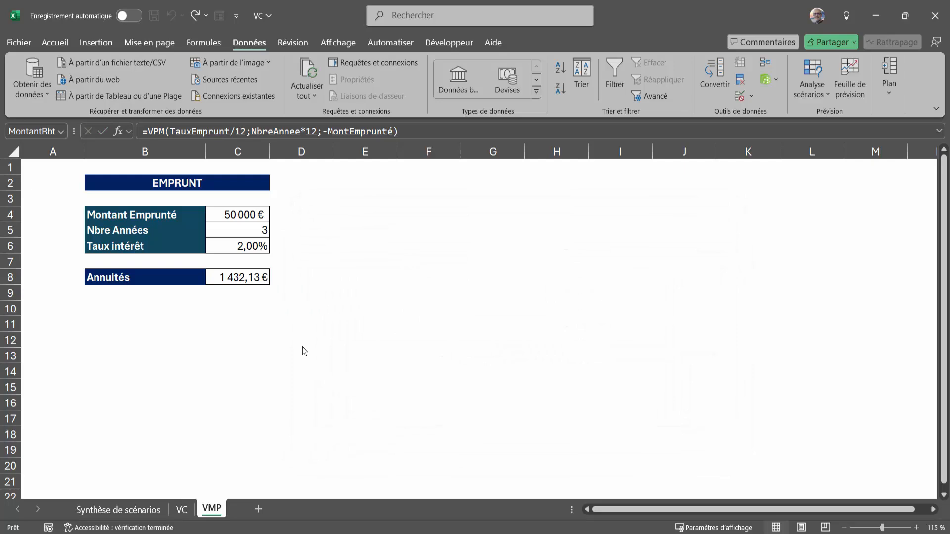
Step: Add a new scenario for the loan sheet in the Scenario Manager and name it "Durée4ans 1,90%"
left_click(243, 216)
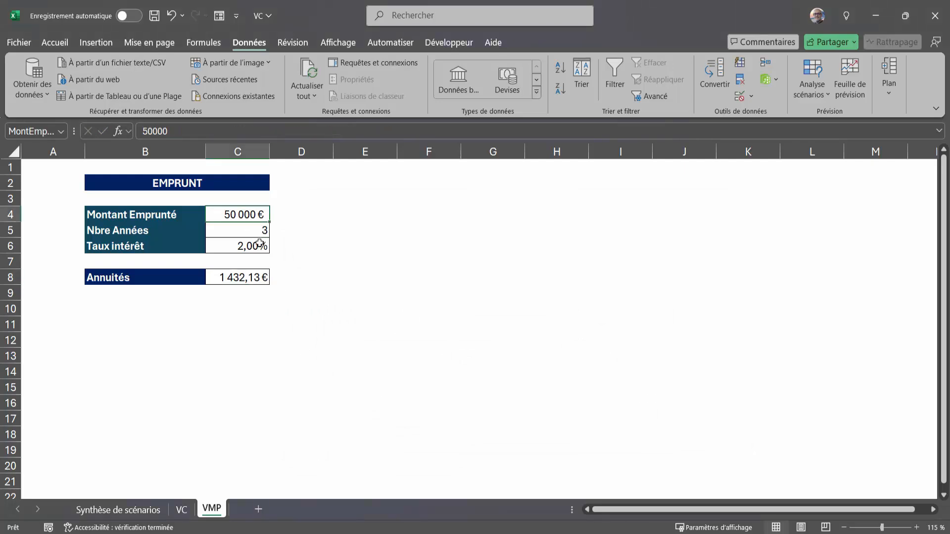
left_click(242, 247)
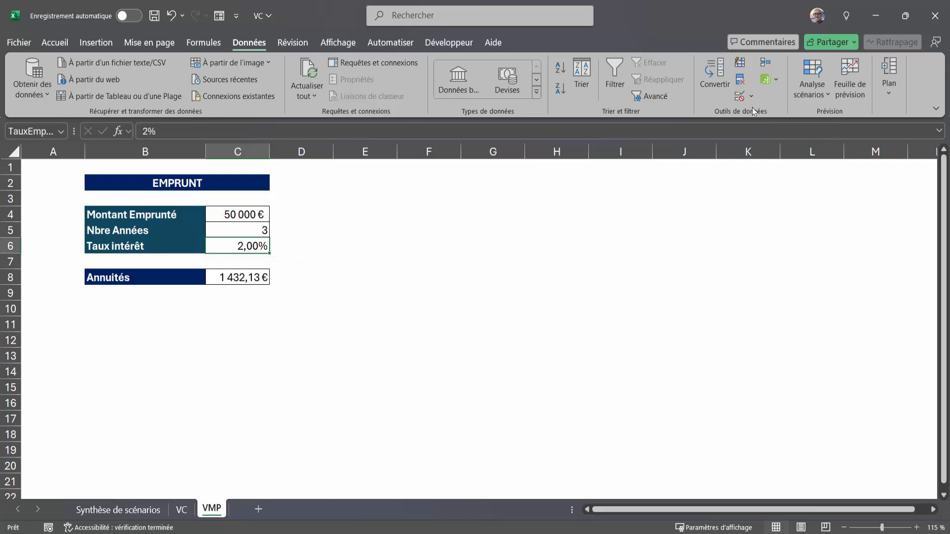
left_click(827, 95)
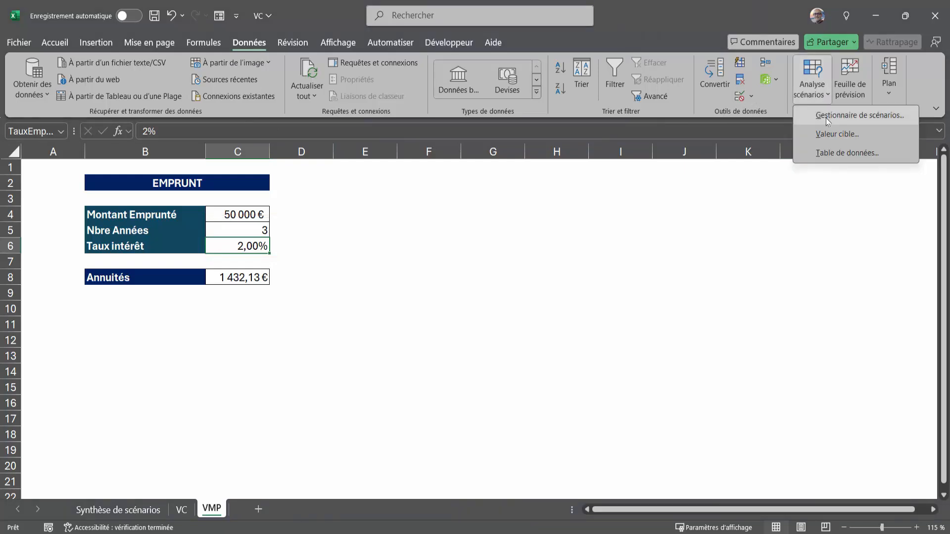
left_click(826, 116)
left_click_drag(452, 234, 417, 207)
left_click(571, 232)
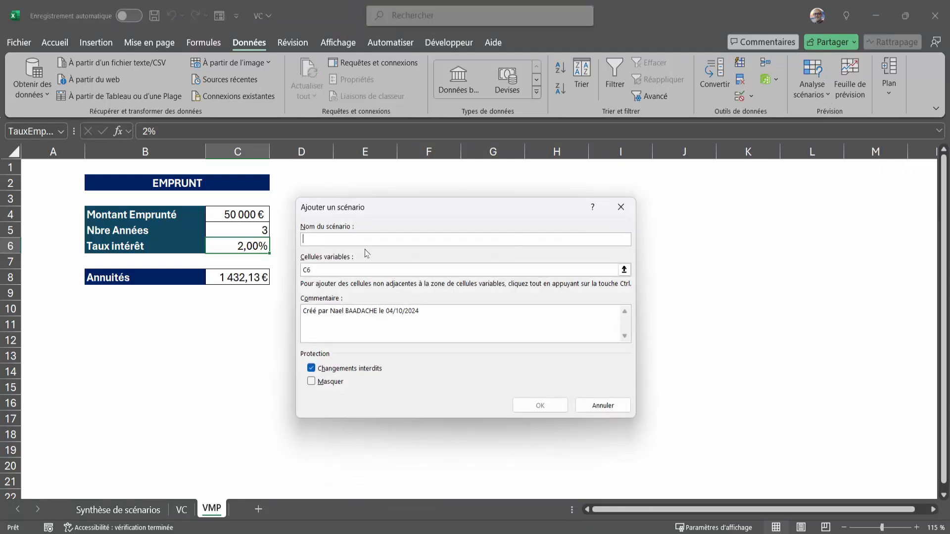
type("Durée4")
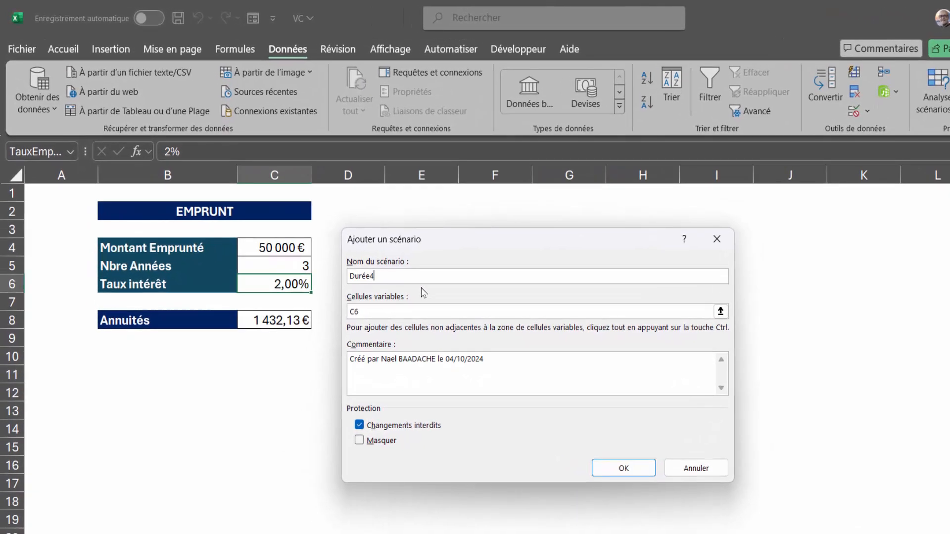
type("ANS")
key("BackSpace")
key("BackSpace")
key("BackSpace")
type("ans")
type("1,90%")
Step: Set the changing cells of the four-year scenario to C5:C6, covering Nbre Années and Taux intérêt, and validate
left_click(392, 311)
left_click(377, 312)
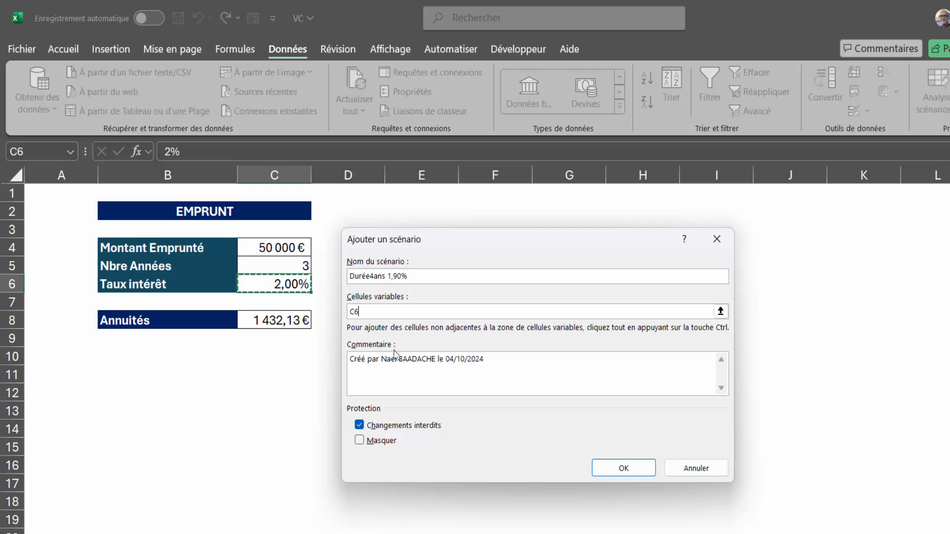
left_click(285, 267)
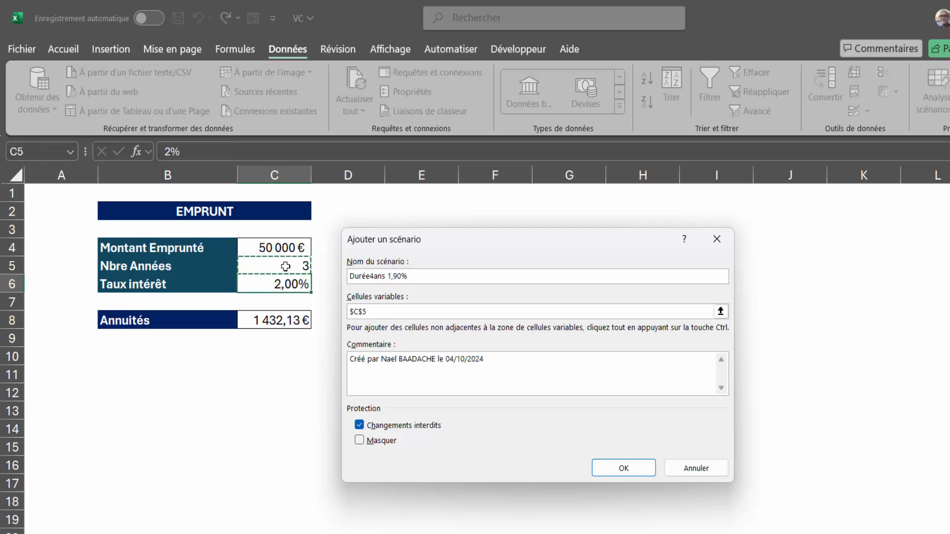
left_click_drag(286, 267, 284, 281)
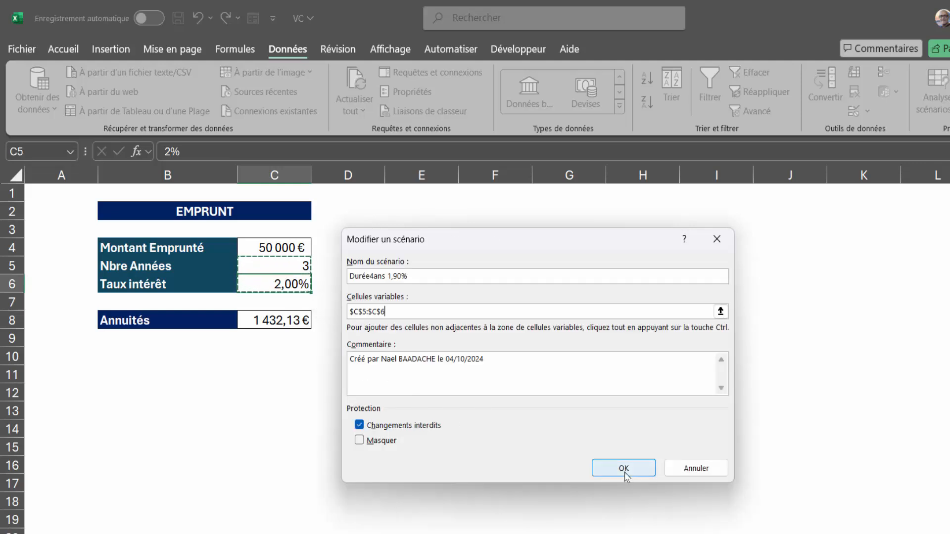
left_click(624, 474)
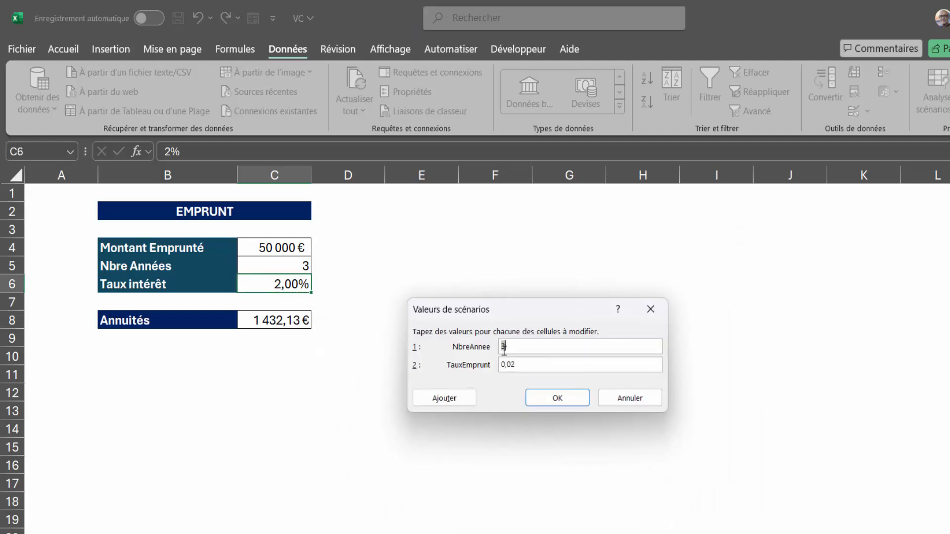
Step: Set the four-year scenario's values to 4 for NbreAnnee and 0,019 for TauxEmprunt, and validate them
type("4")
left_click(520, 366)
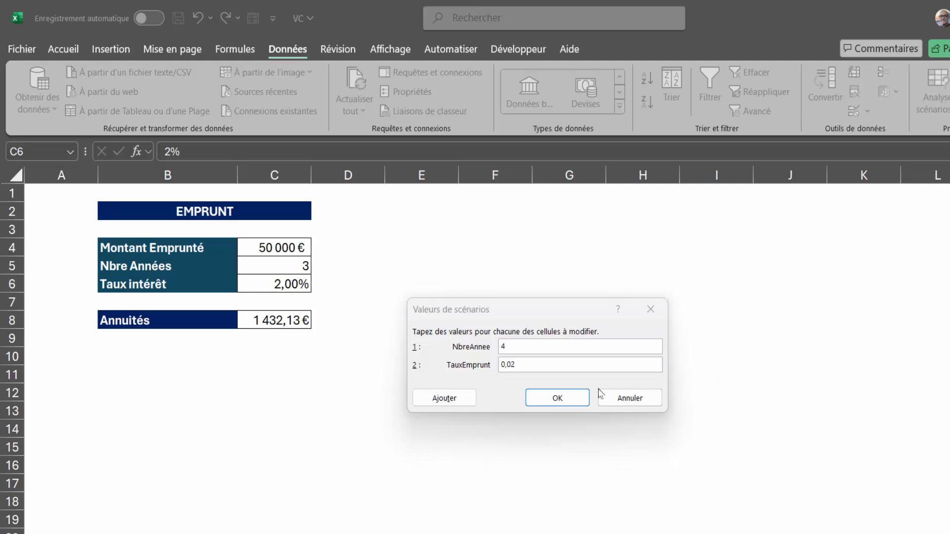
left_click(543, 365)
key("BackSpace")
type("19")
left_click(556, 399)
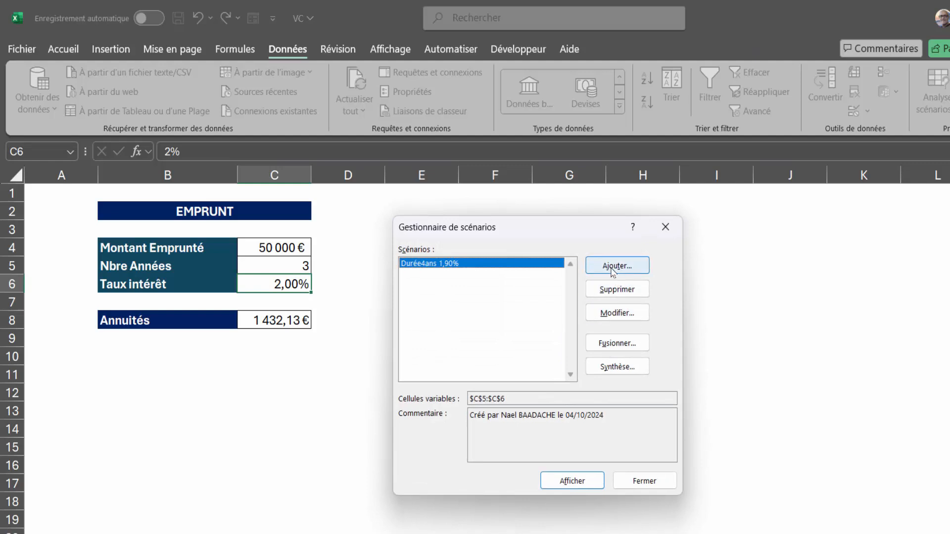
Step: Add a second scenario named "Durée 5ans 1,80%" with C5:C6 as its changing cells
left_click(614, 269)
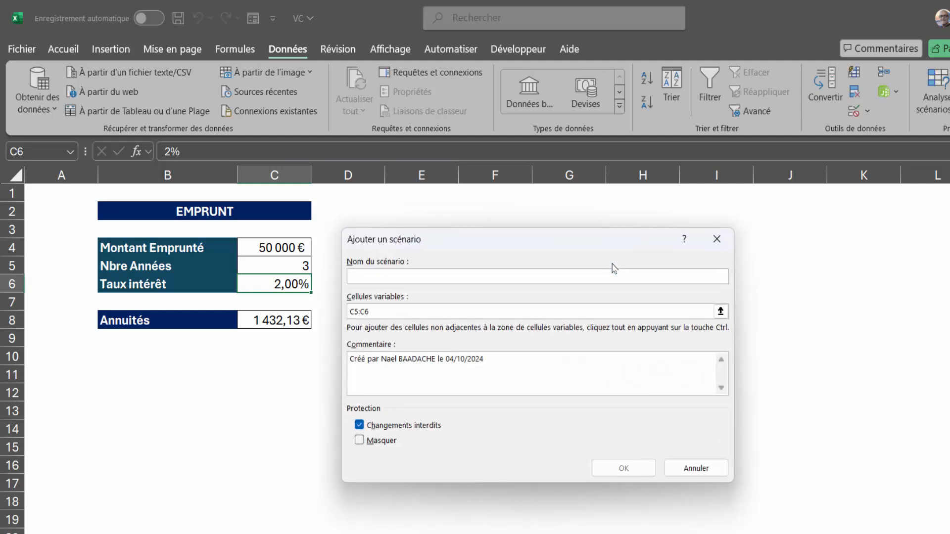
type("Durée 5ans 1,80%")
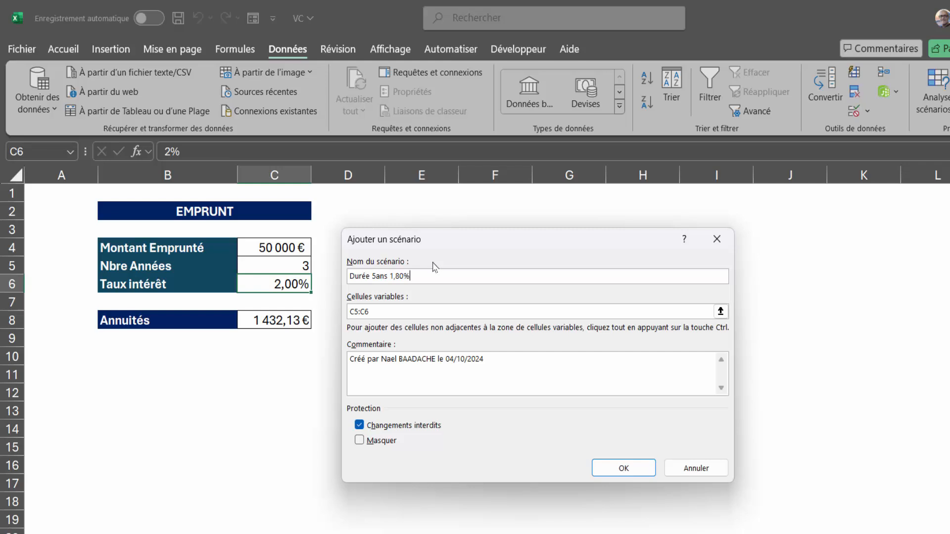
left_click(366, 312)
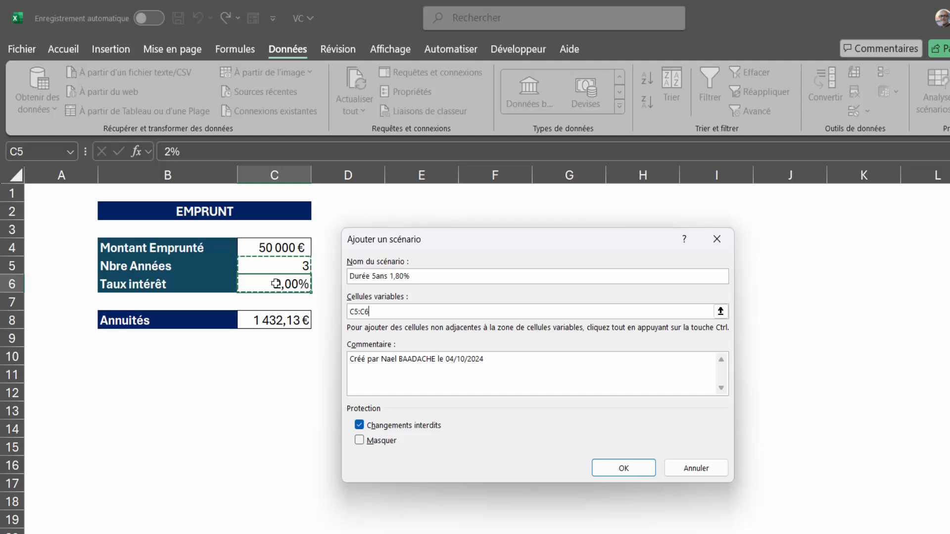
left_click(624, 469)
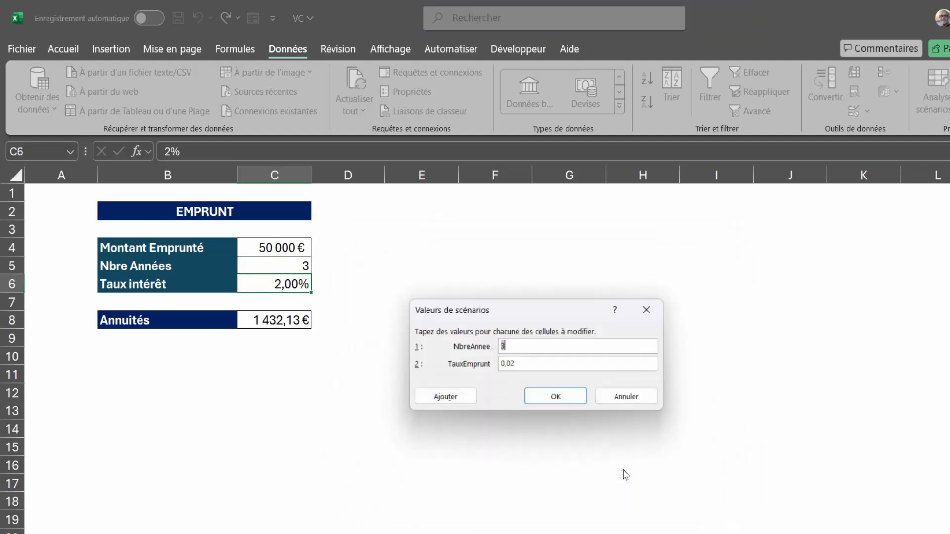
Step: Set the five-year scenario's values to 5 for NbreAnnee and 0,018 for TauxEmprunt, and validate them
type("5")
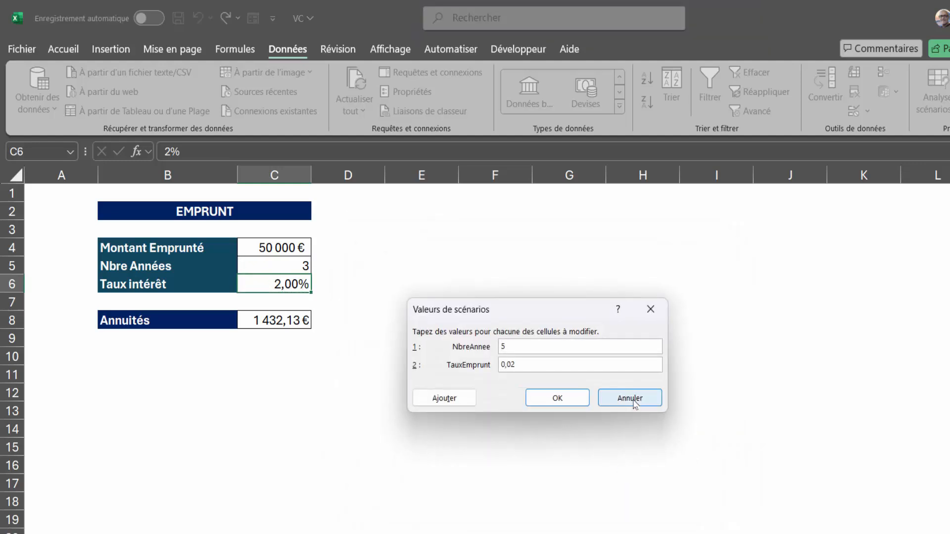
left_click(521, 367)
key("BackSpace")
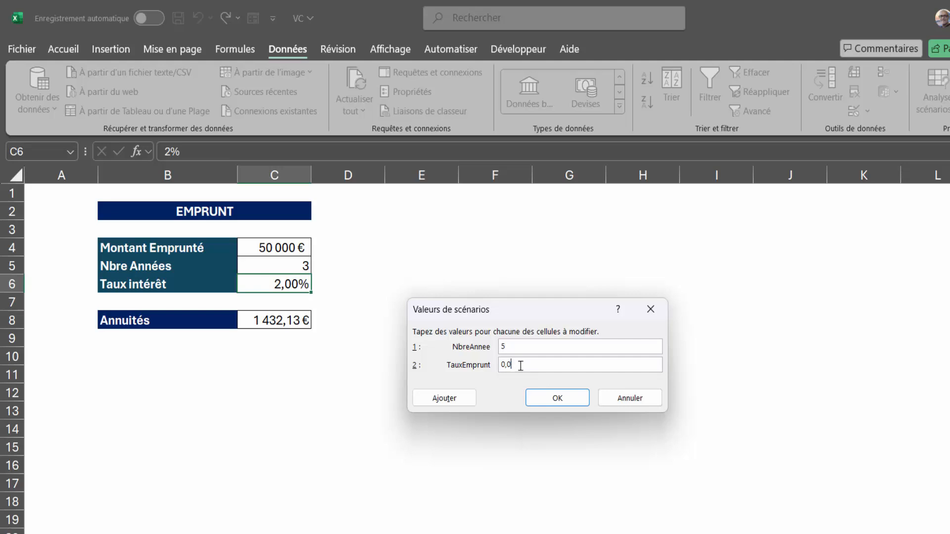
type("18")
left_click(558, 400)
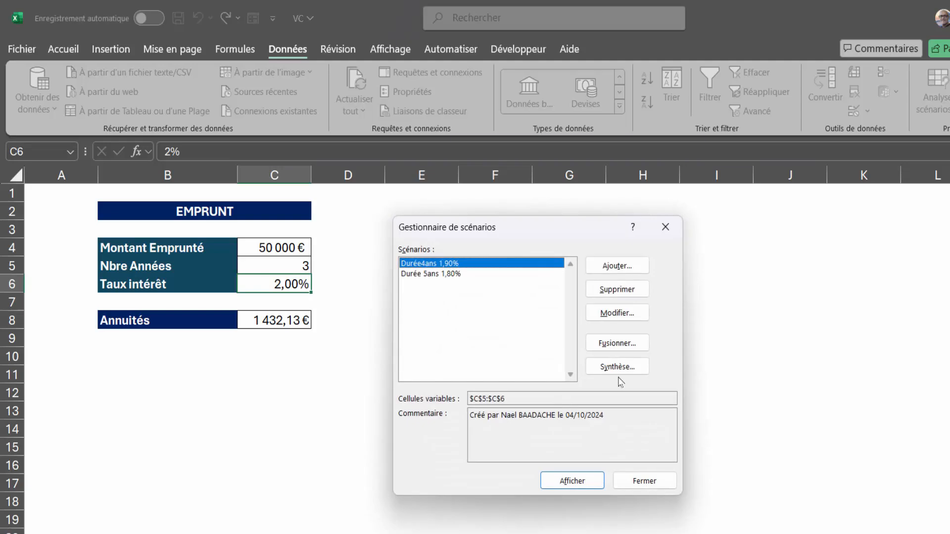
Step: Generate a scenario summary report for the loan scenarios, with the Annuités cell C8 as result cell
left_click(611, 370)
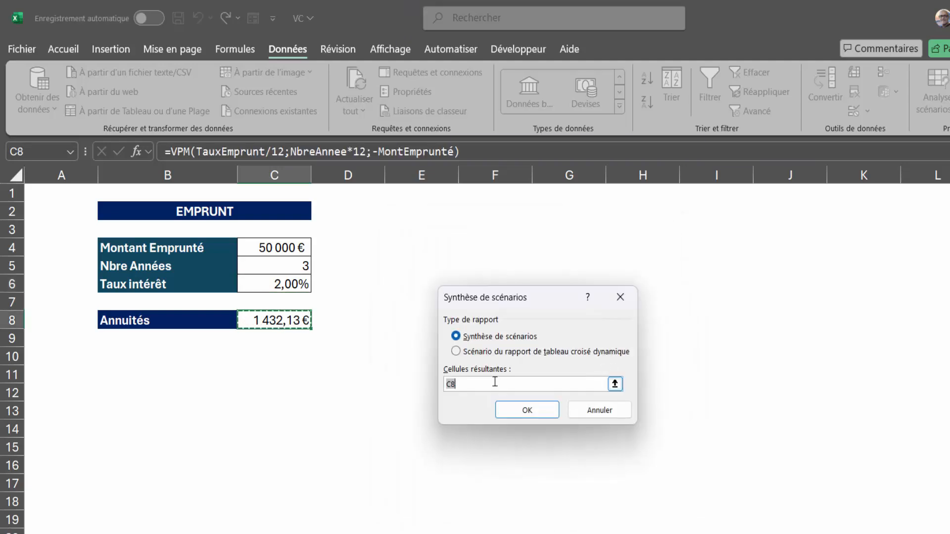
left_click(272, 322)
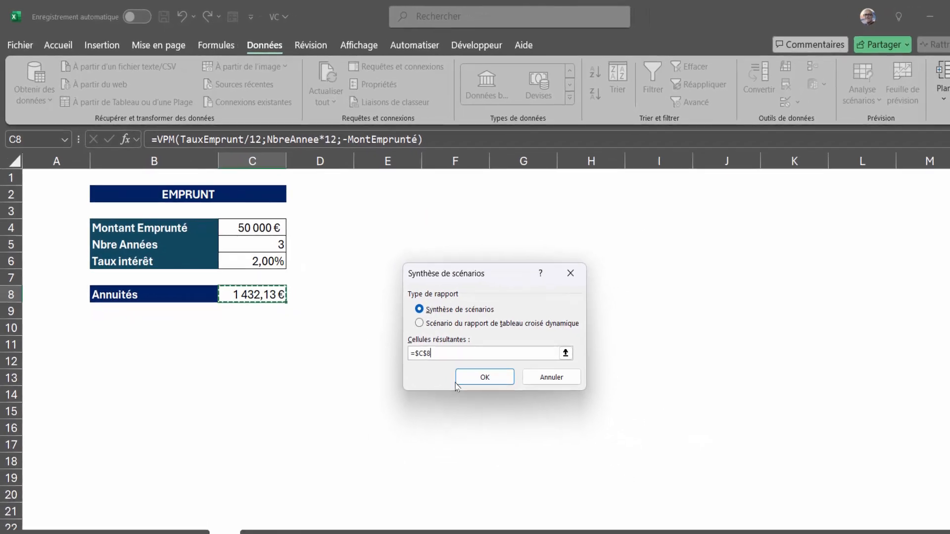
left_click(485, 377)
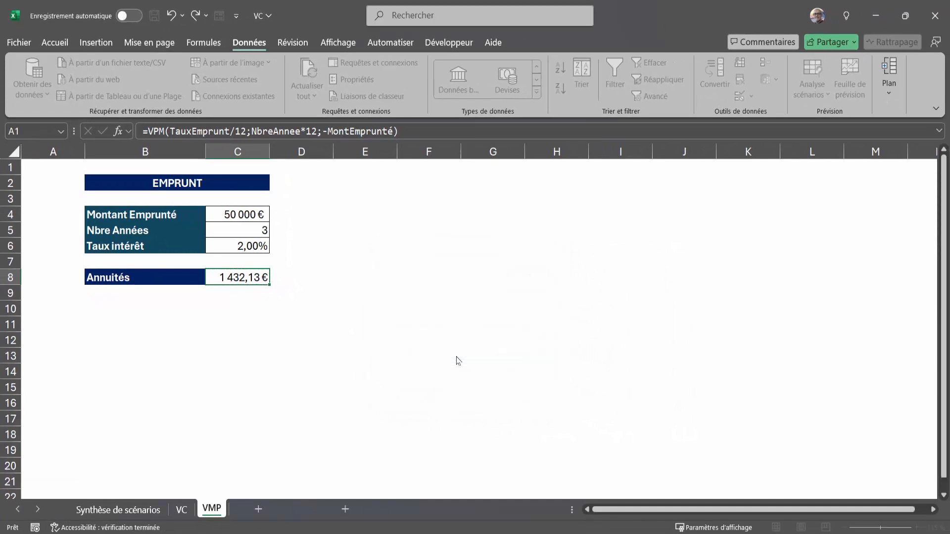
left_click(343, 411)
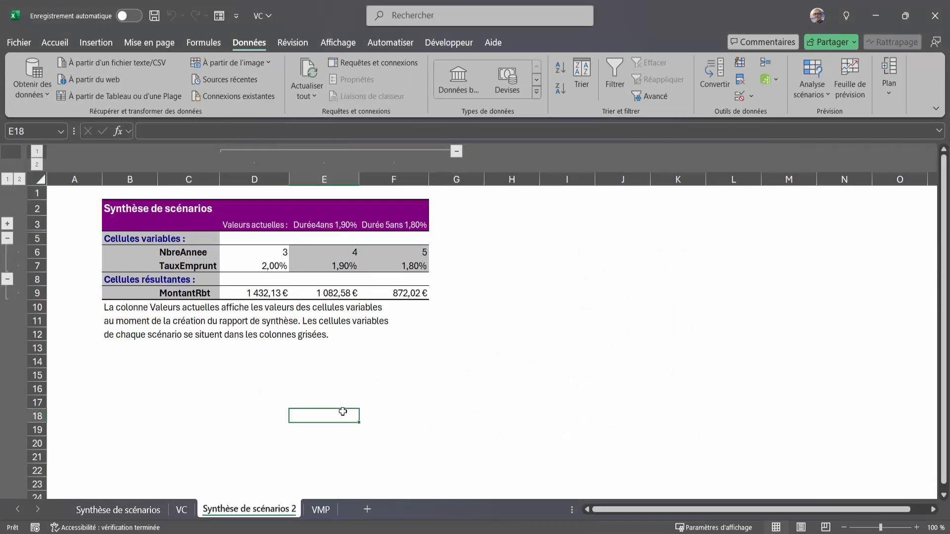
Step: Review the row labels NbreAnnee, TauxEmprunt and MontantRbt in the loan scenario summary
left_click(191, 252)
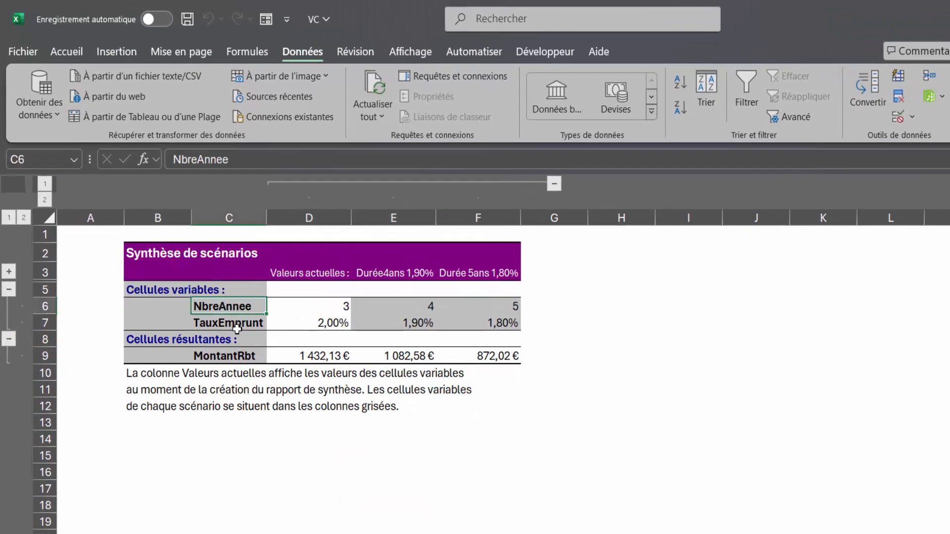
left_click(239, 326)
left_click(236, 306)
left_click(237, 325)
left_click(235, 309)
left_click(238, 325)
left_click(241, 359)
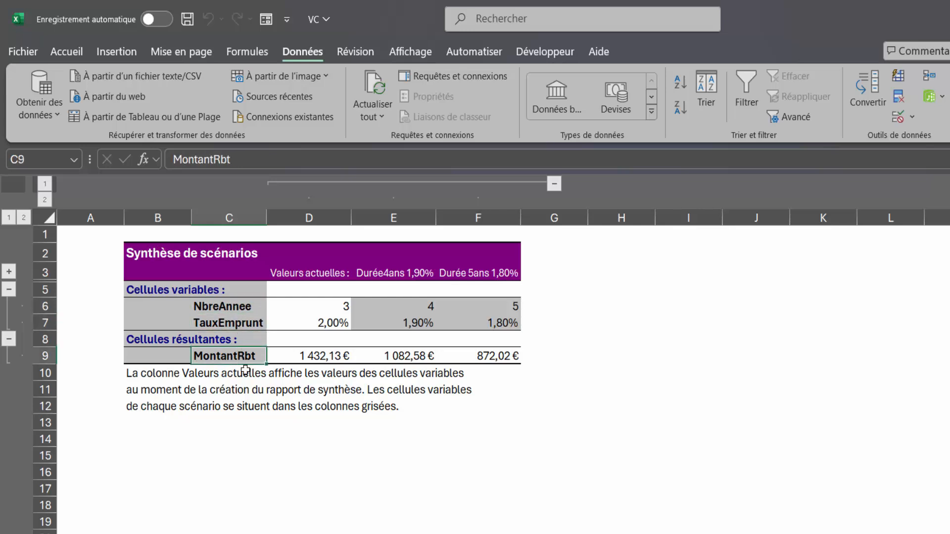
Step: Compare the duration, rate and repayment amount of the current values with those of both loan scenarios
left_click(335, 310)
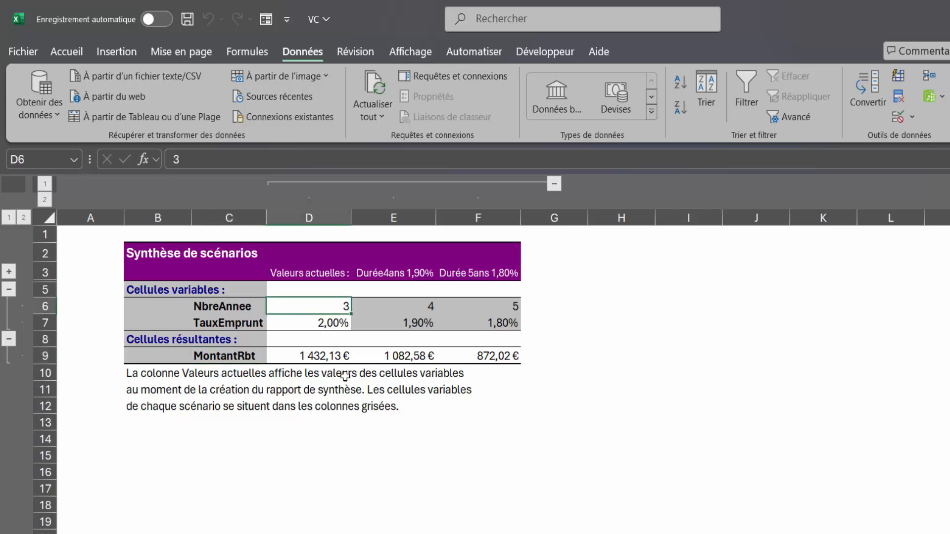
left_click(338, 324)
left_click(317, 358)
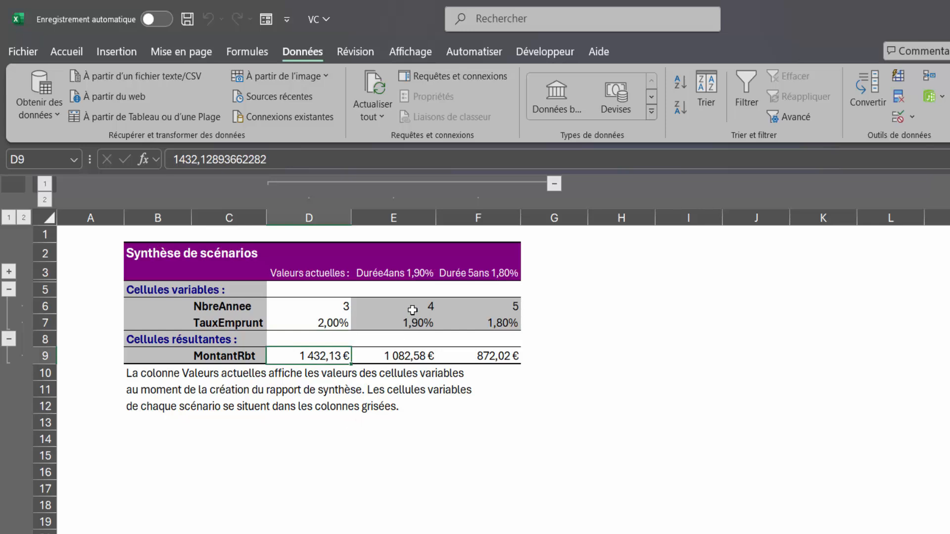
left_click(414, 307)
left_click(410, 326)
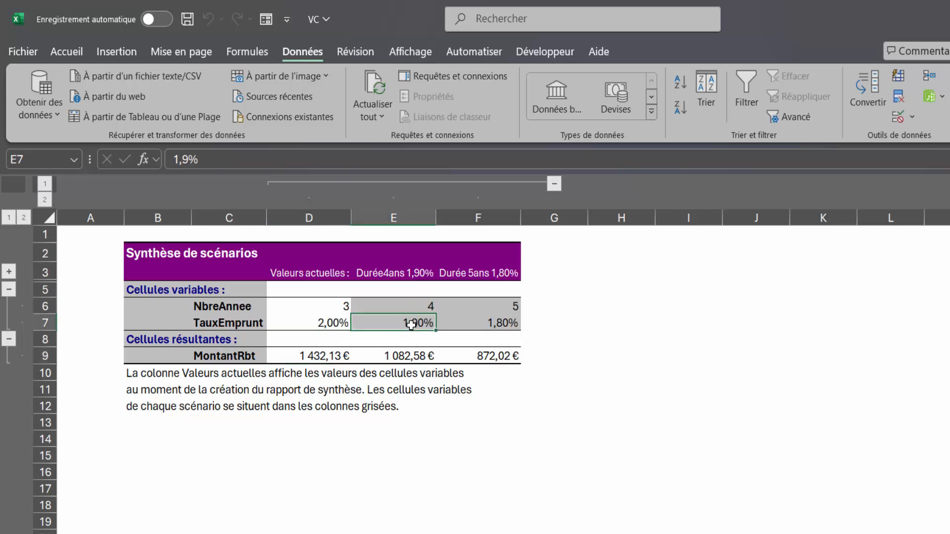
left_click(413, 356)
left_click(492, 311)
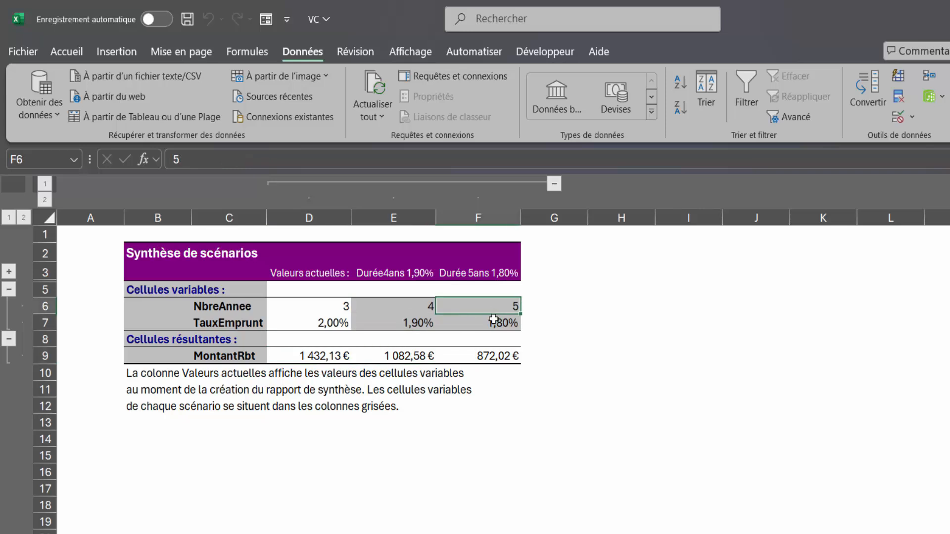
left_click(495, 325)
left_click(495, 358)
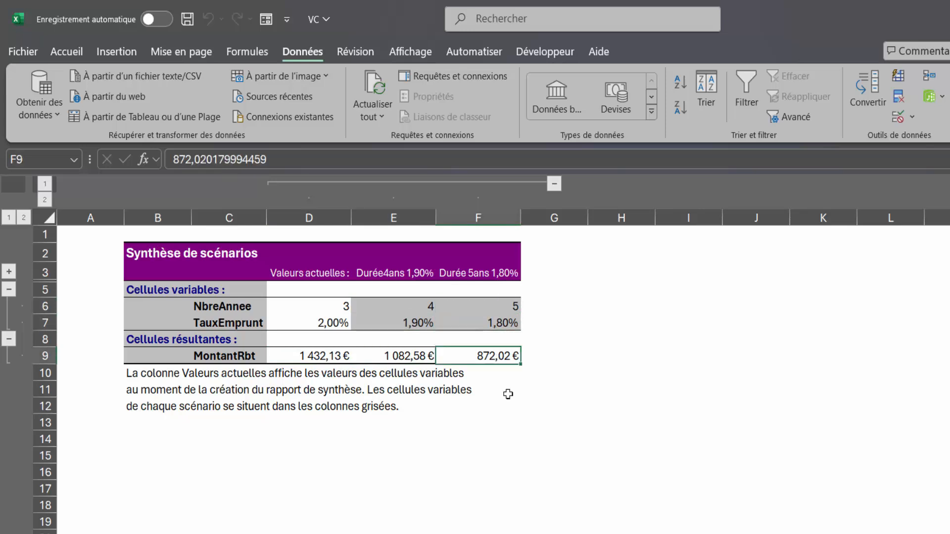